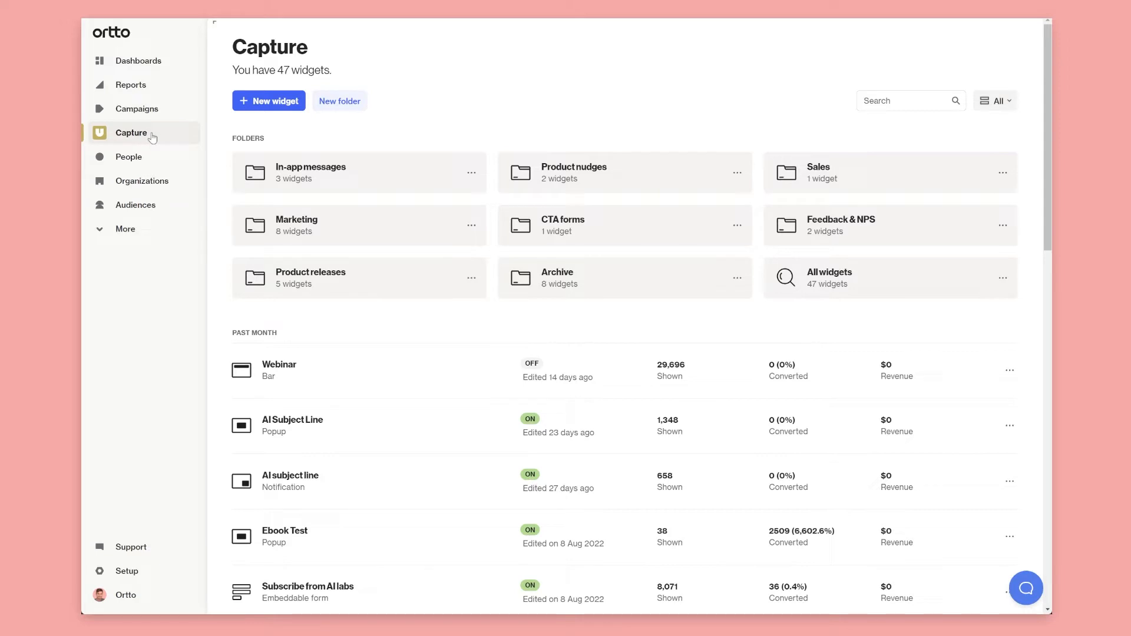
Create a new popup widget from the blank Start from scratch template.
click(281, 104)
click(310, 166)
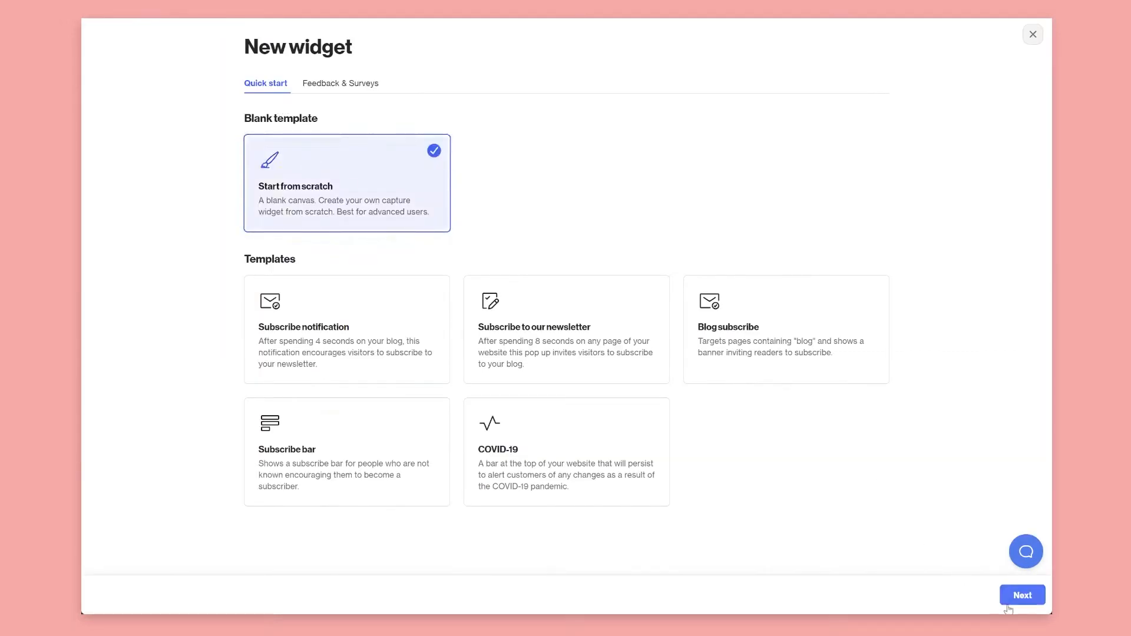
click(1023, 596)
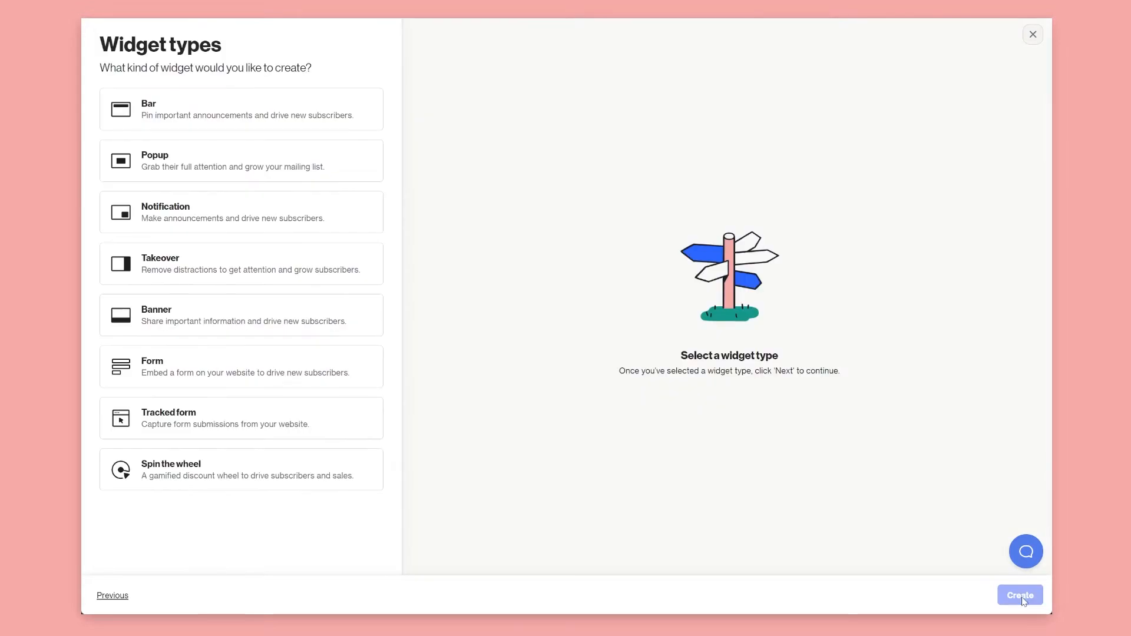
click(189, 170)
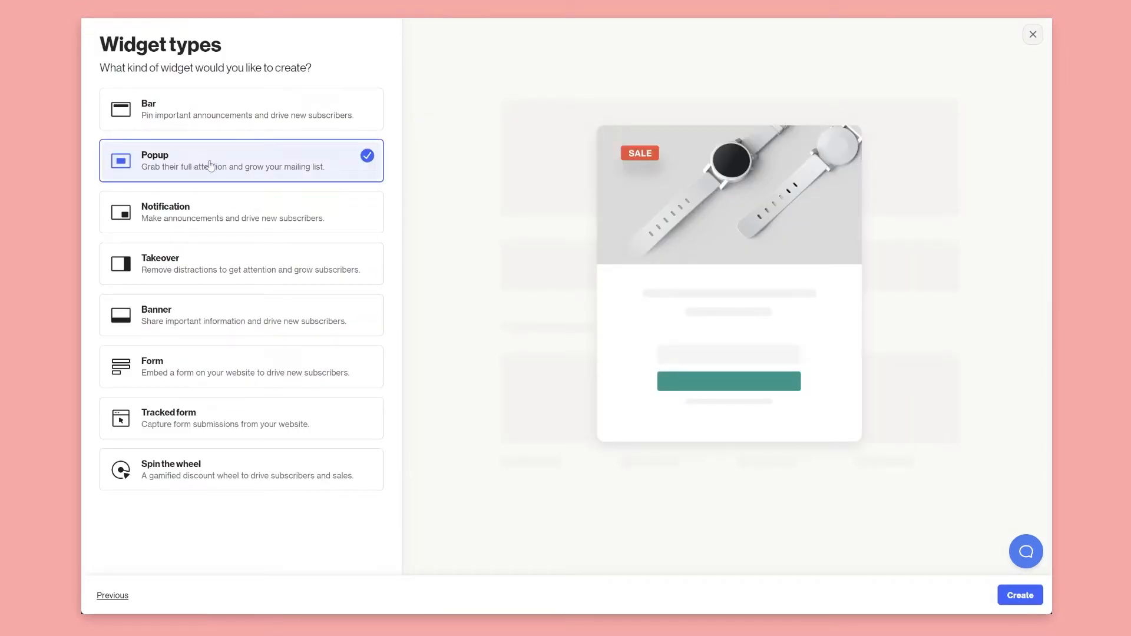
click(1020, 595)
Rename the widget to "Blog exit intent subscribe".
click(171, 50)
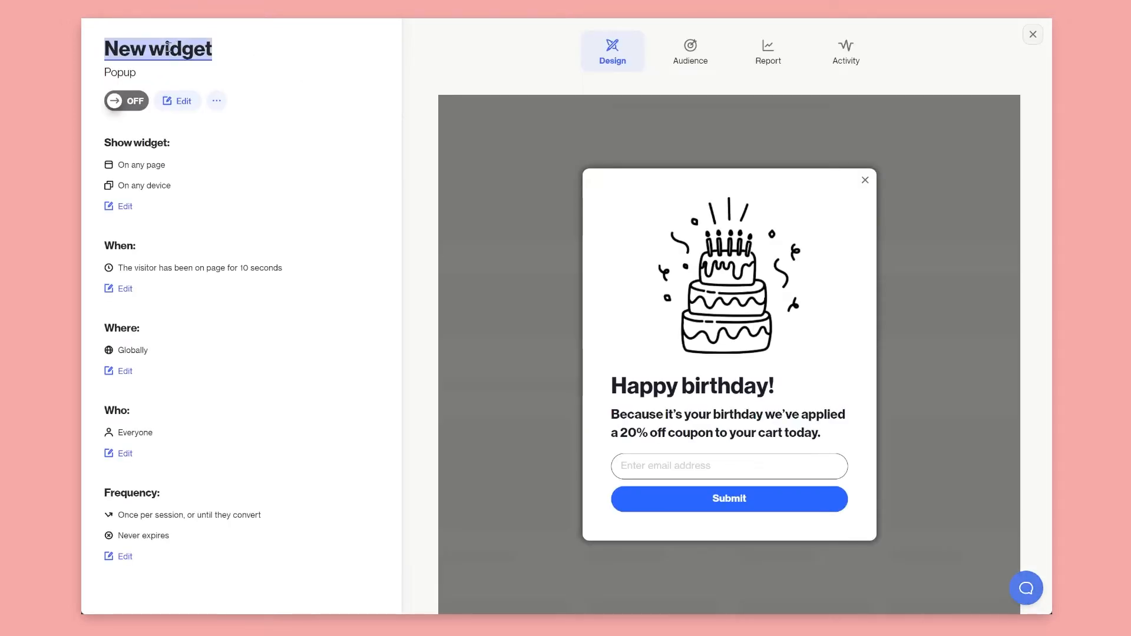
text(Blog exit in)
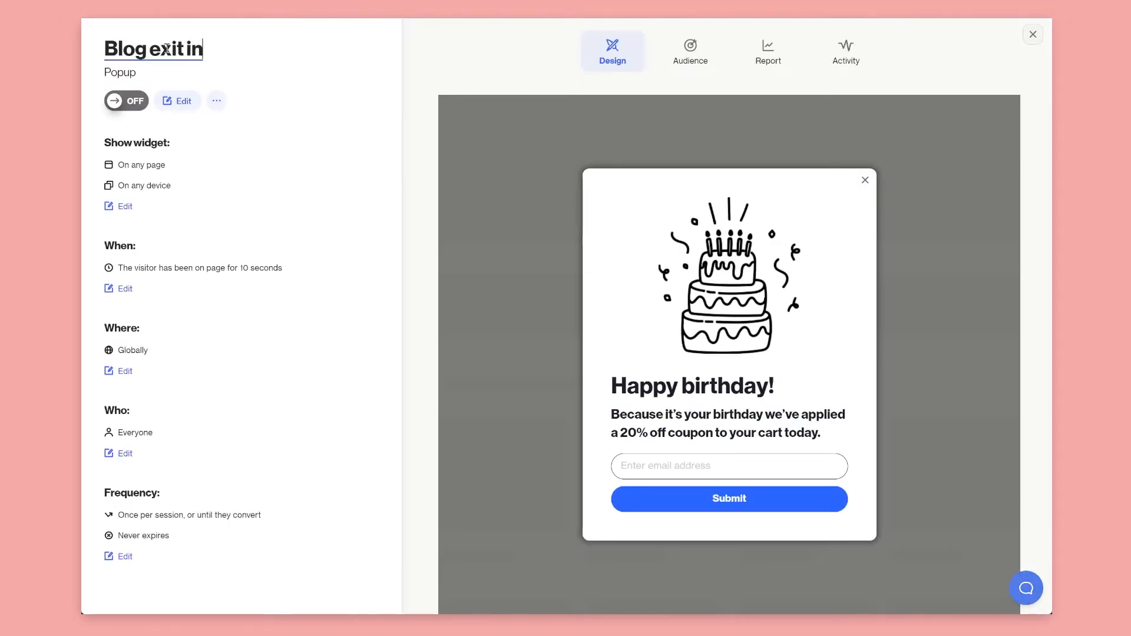
text(tent subscriber)
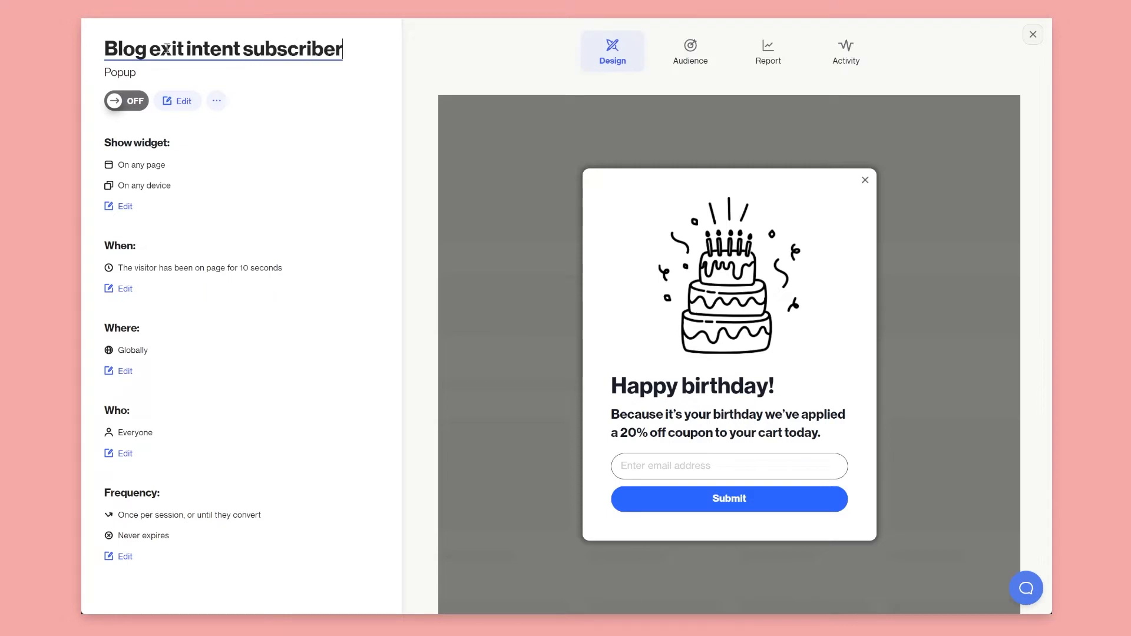
key(BackSpace)
key(Return)
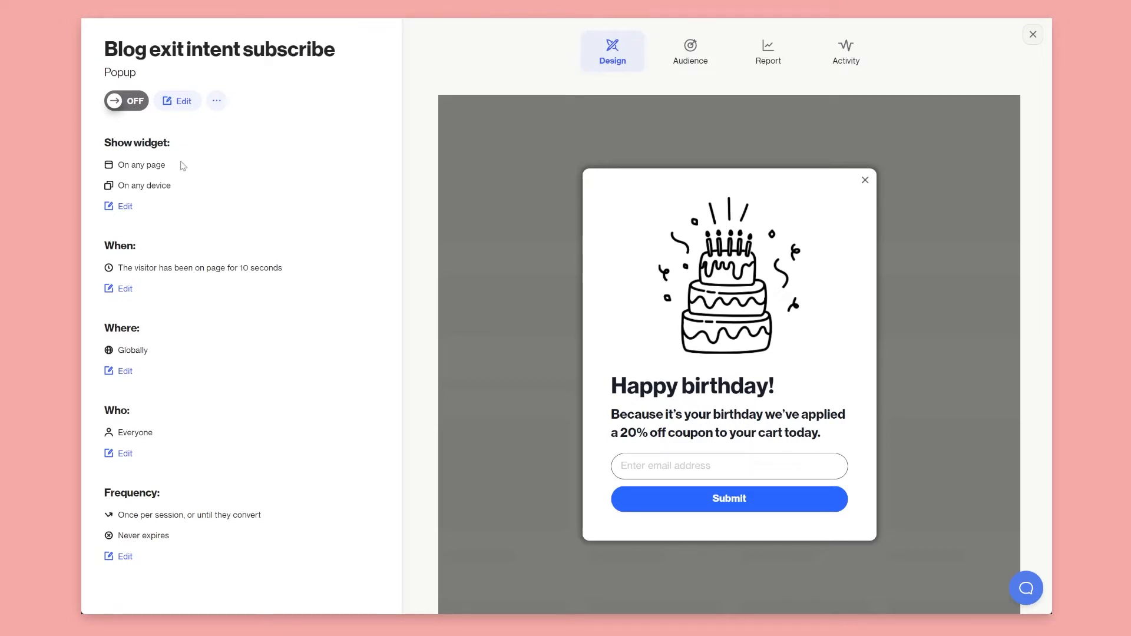
click(129, 208)
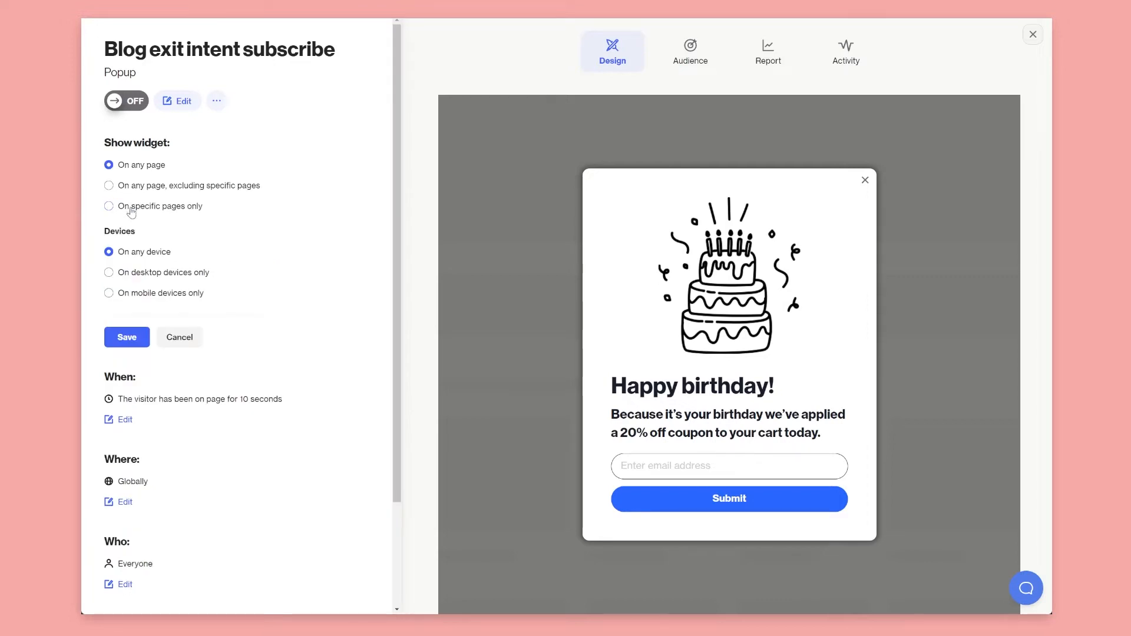
click(129, 207)
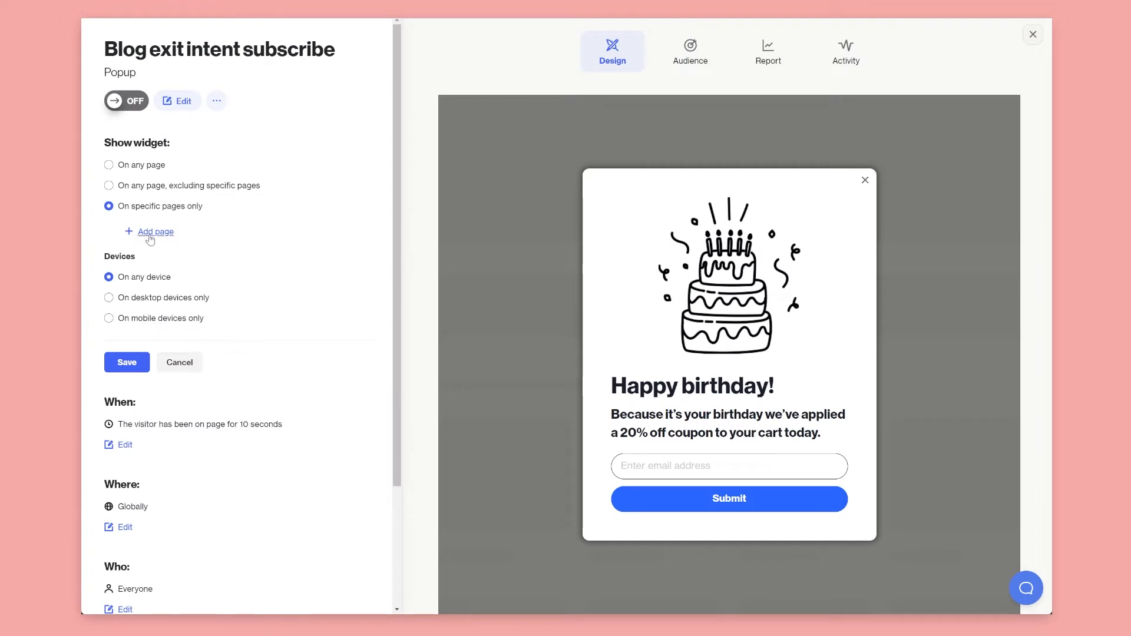
click(145, 231)
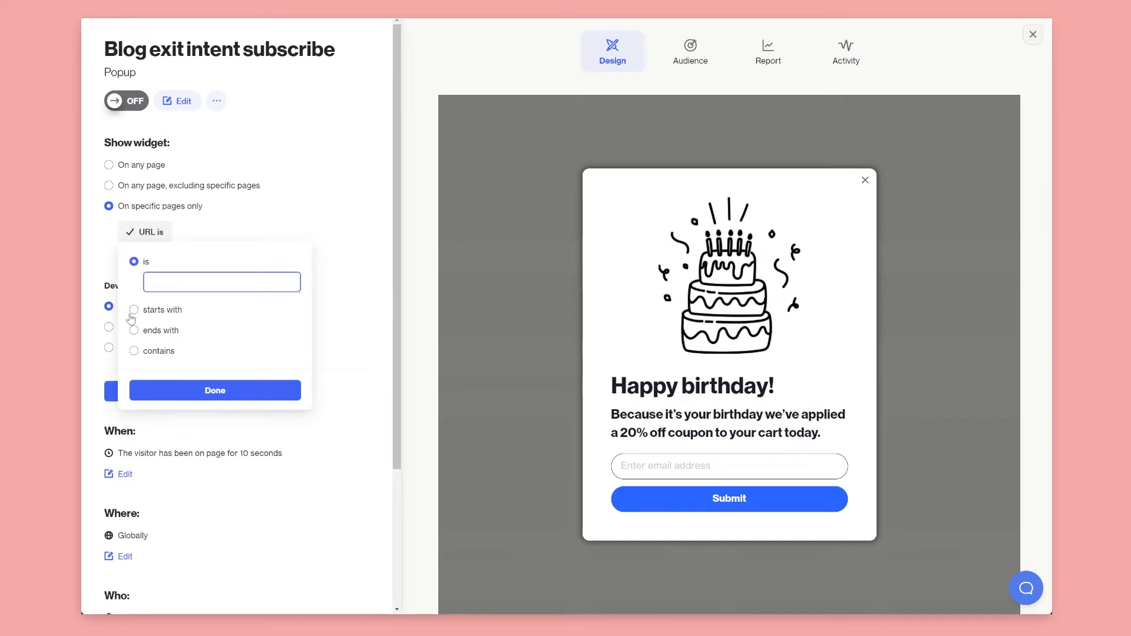
click(161, 312)
text(https://ortto.com/blog)
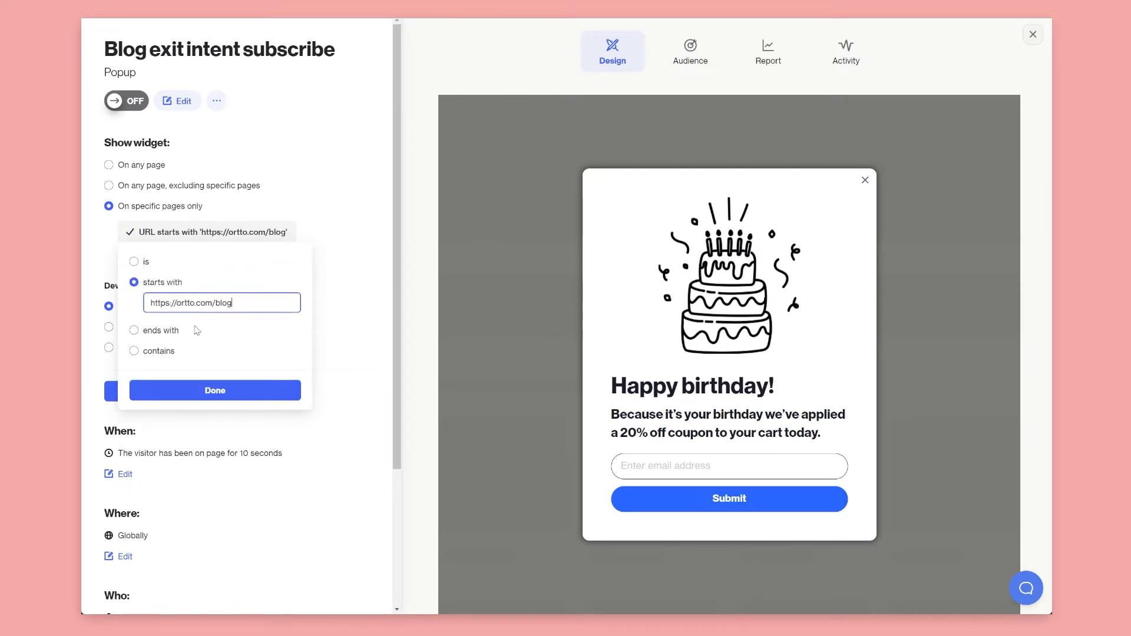
click(211, 400)
mouse_move(176, 246)
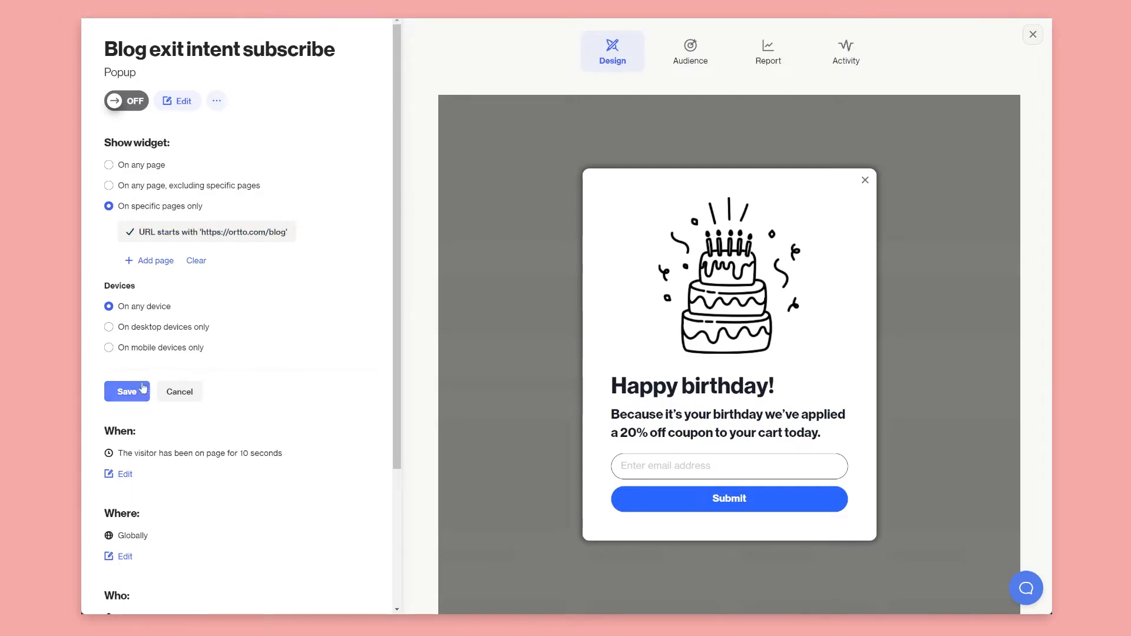
Limit the widget to desktop devices only and save its display settings.
click(142, 327)
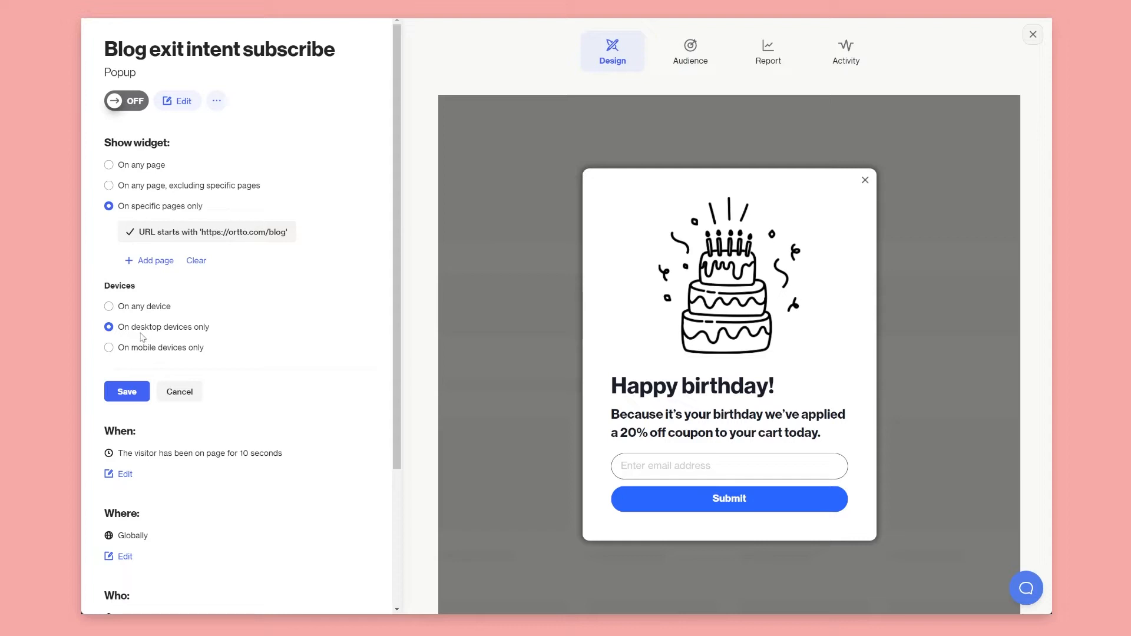
click(127, 393)
click(141, 394)
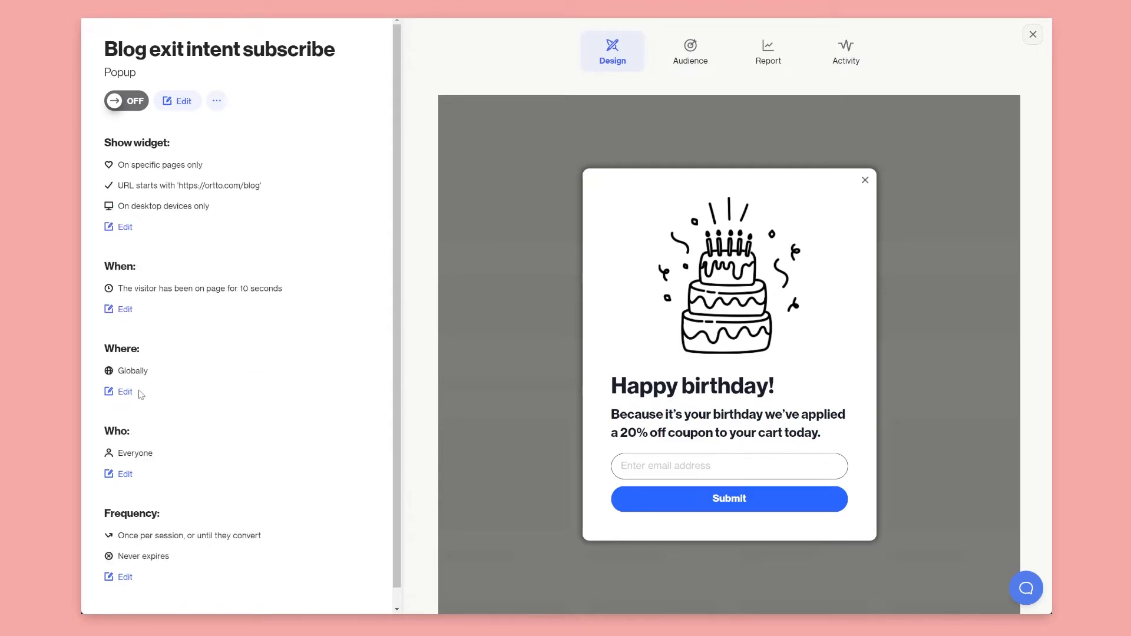
Set the widget to show when the visitor displays exit intent and save the trigger.
click(122, 310)
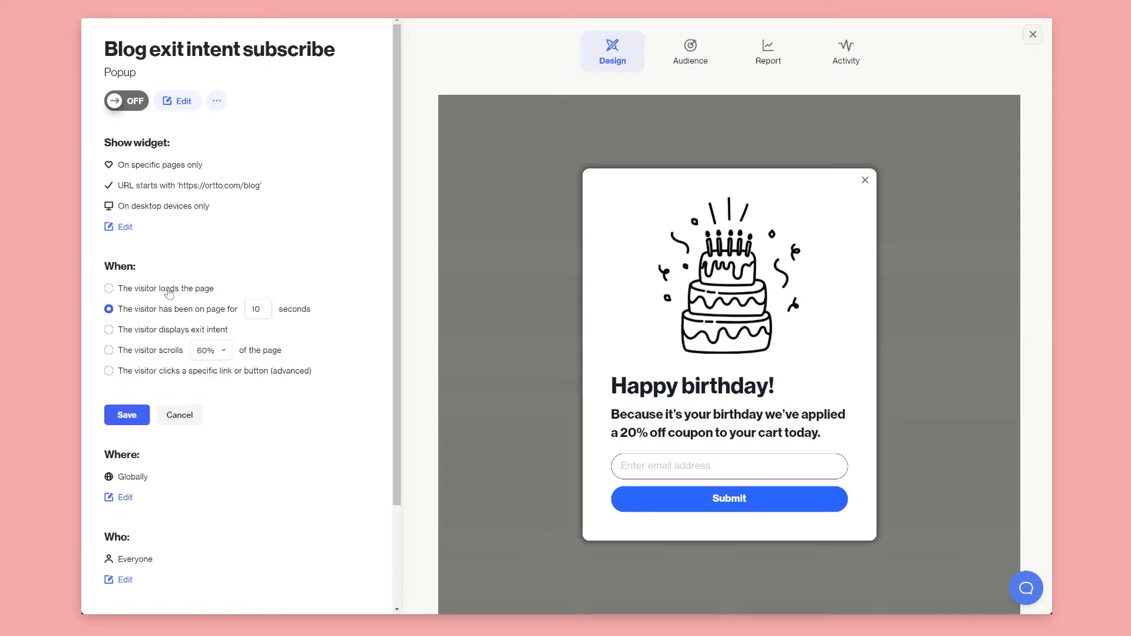
click(136, 331)
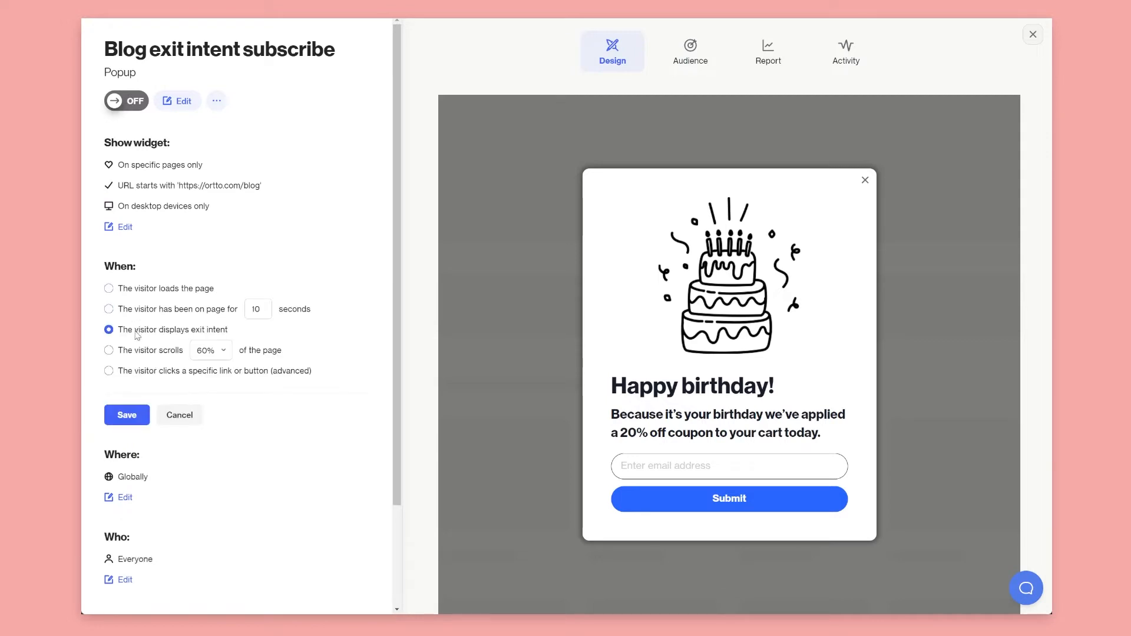
click(125, 417)
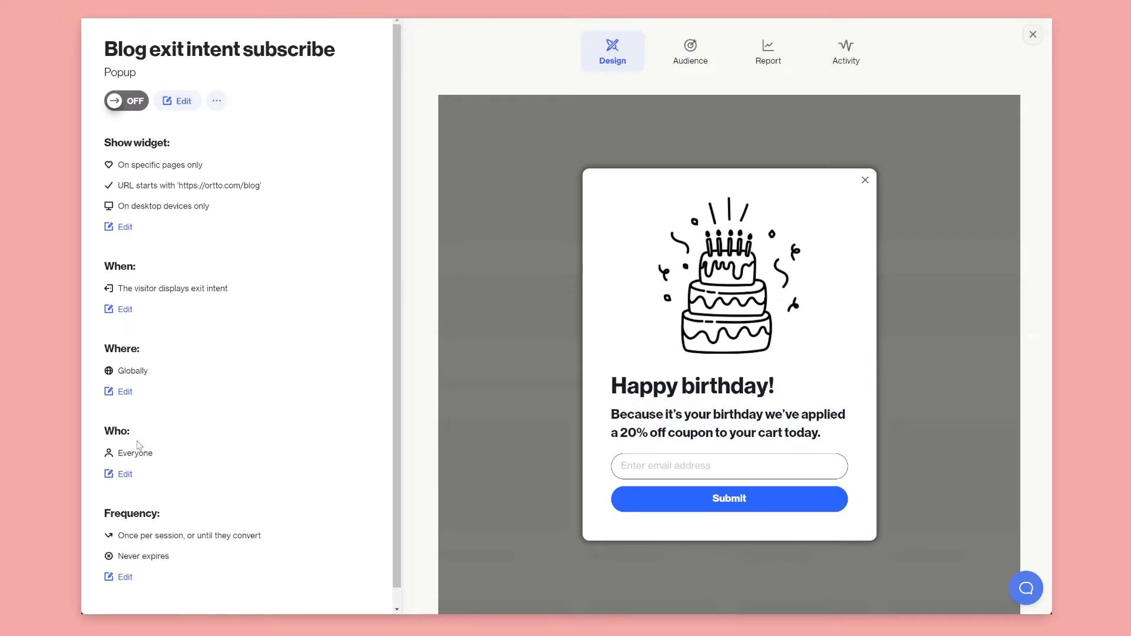
Target the widget at people you don't know and save the audience setting.
scroll(180, 471, down, 1)
click(126, 459)
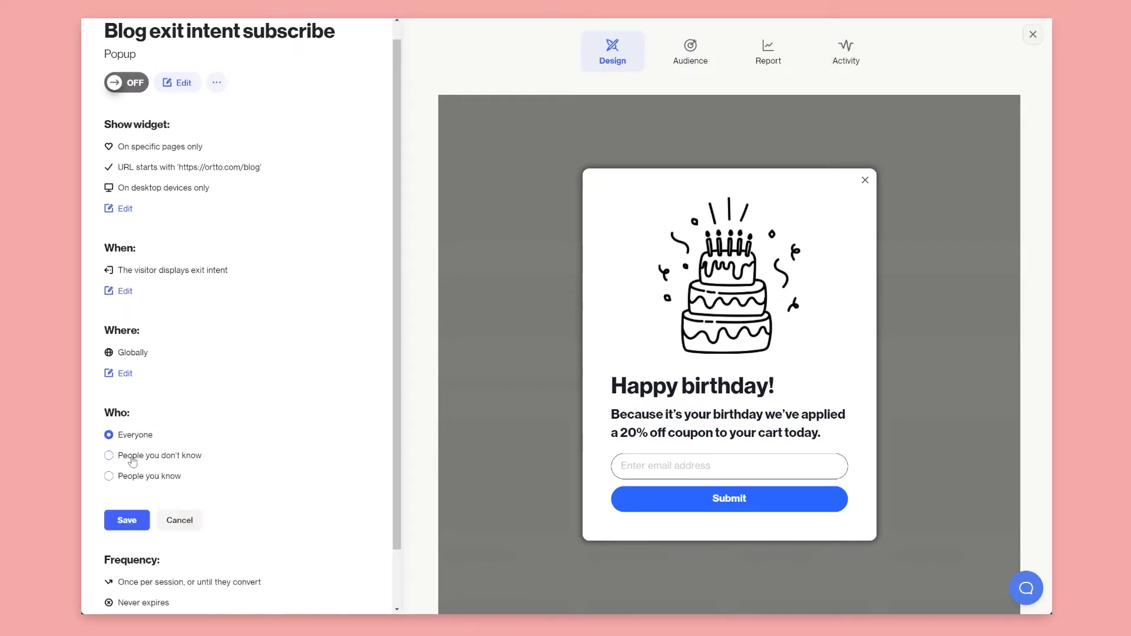
click(175, 455)
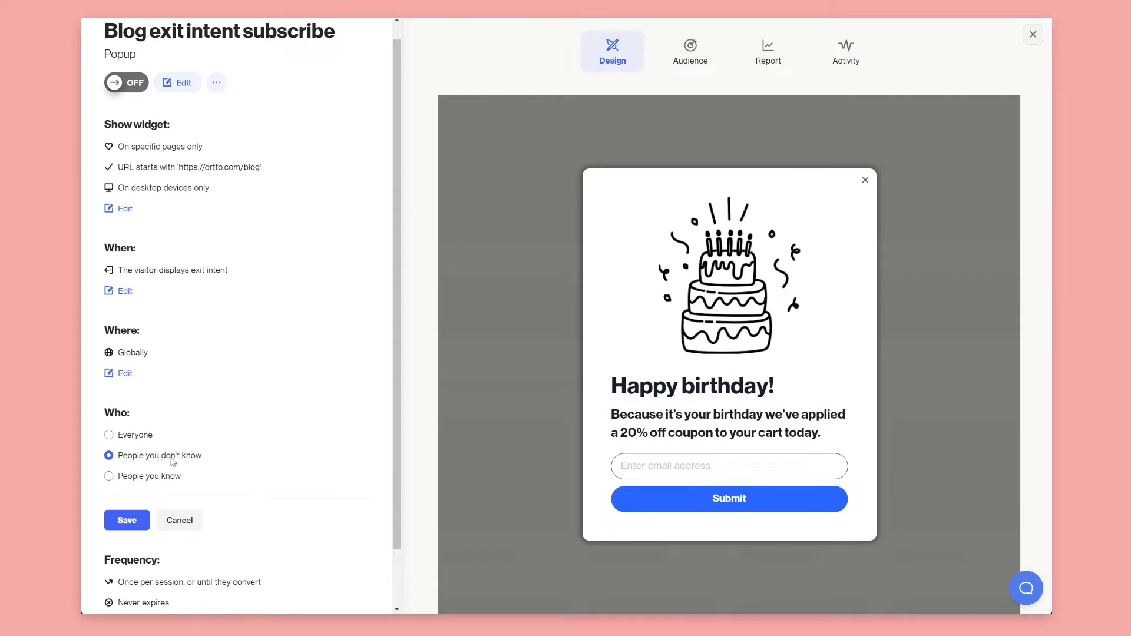
click(126, 524)
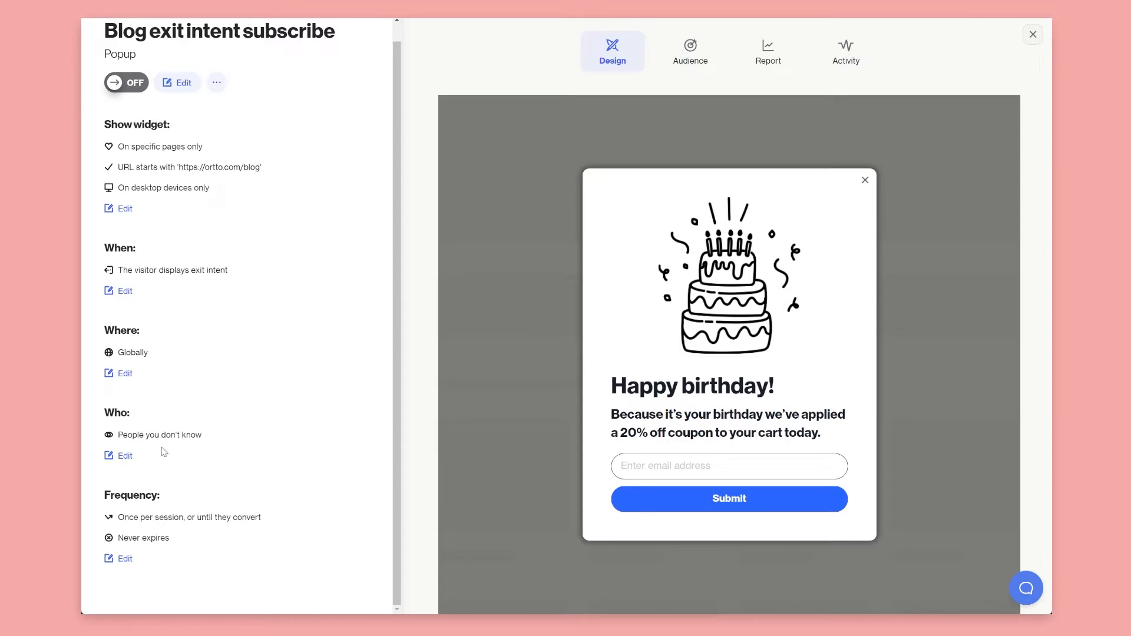
scroll(164, 452, up, 1)
scroll(161, 457, down, 1)
drag(187, 521, 270, 519)
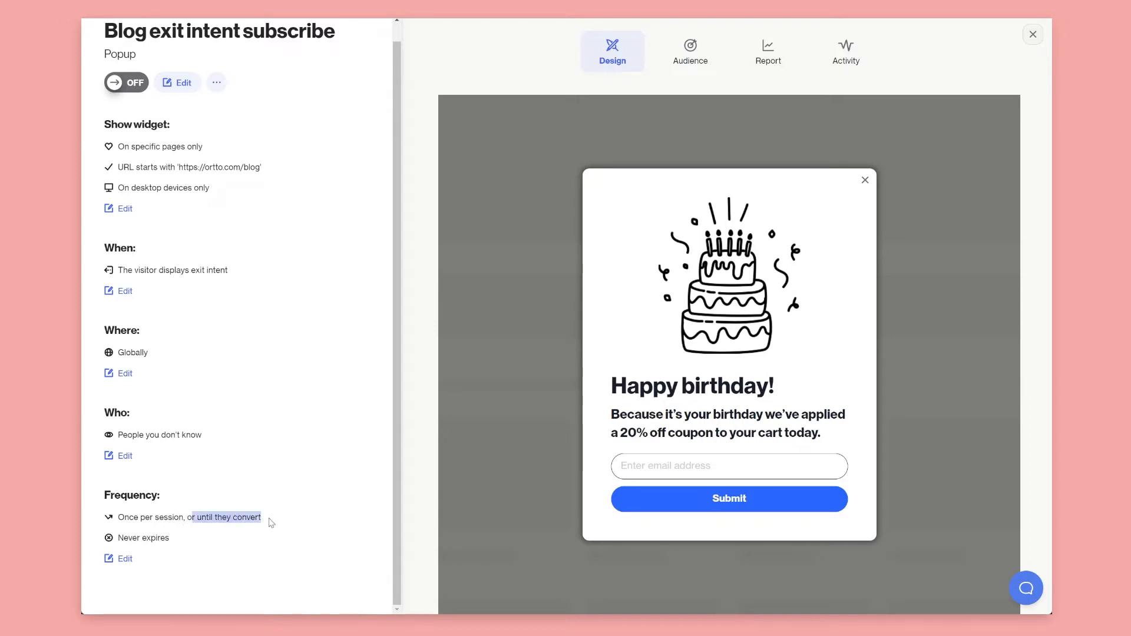
click(264, 520)
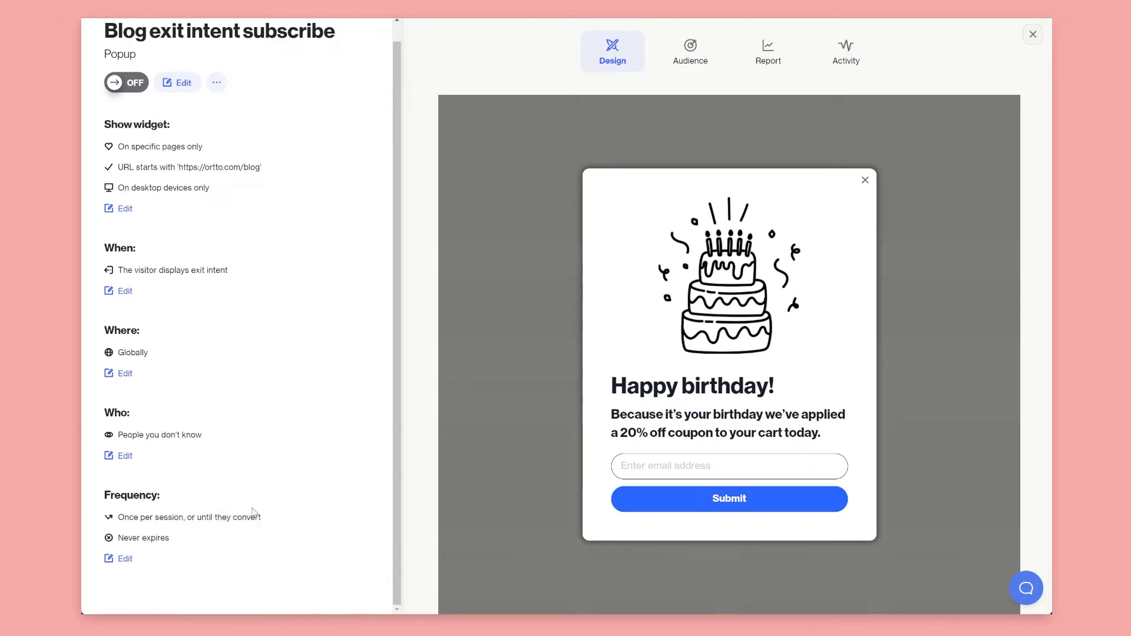
scroll(238, 403, up, 2)
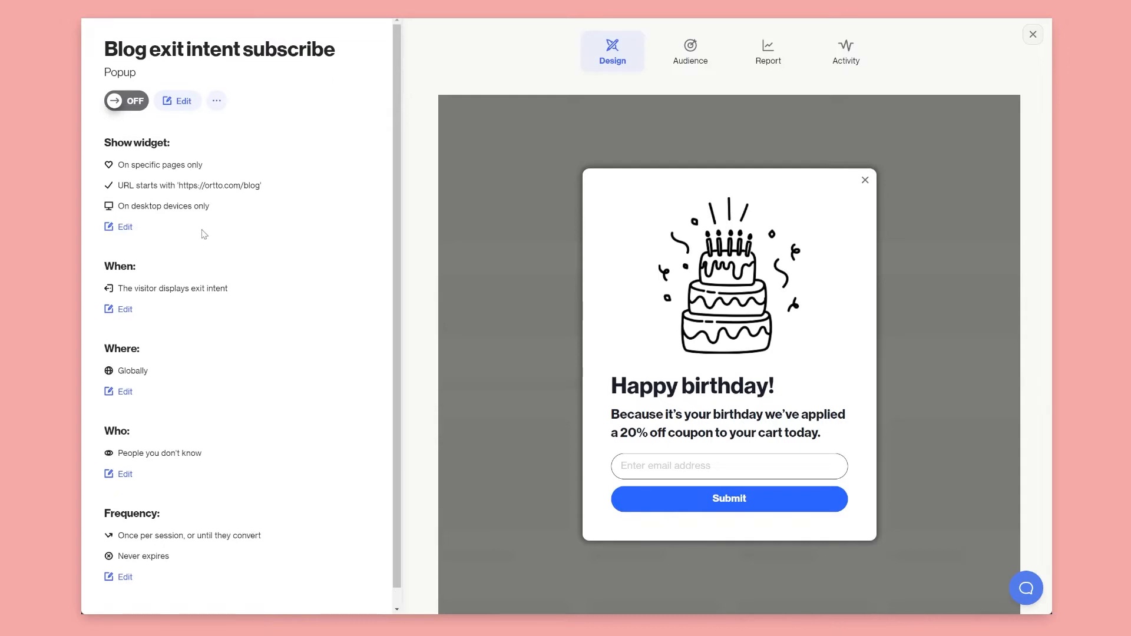
Open the popup's design for editing and set its background fill to the orange-red palette colour #f05336.
click(176, 100)
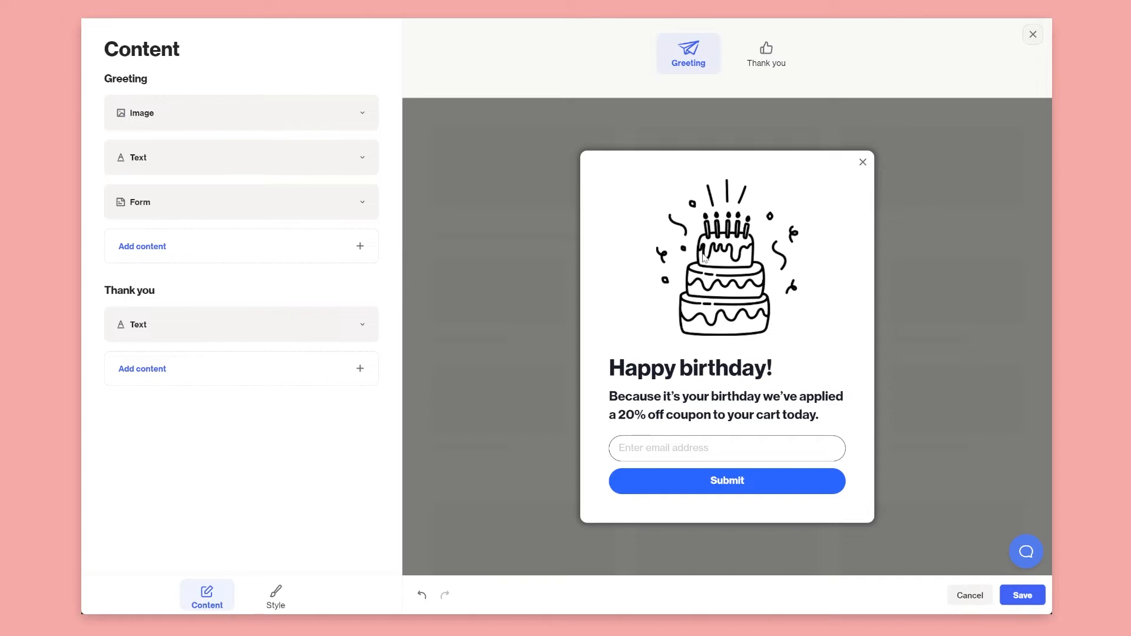
click(288, 600)
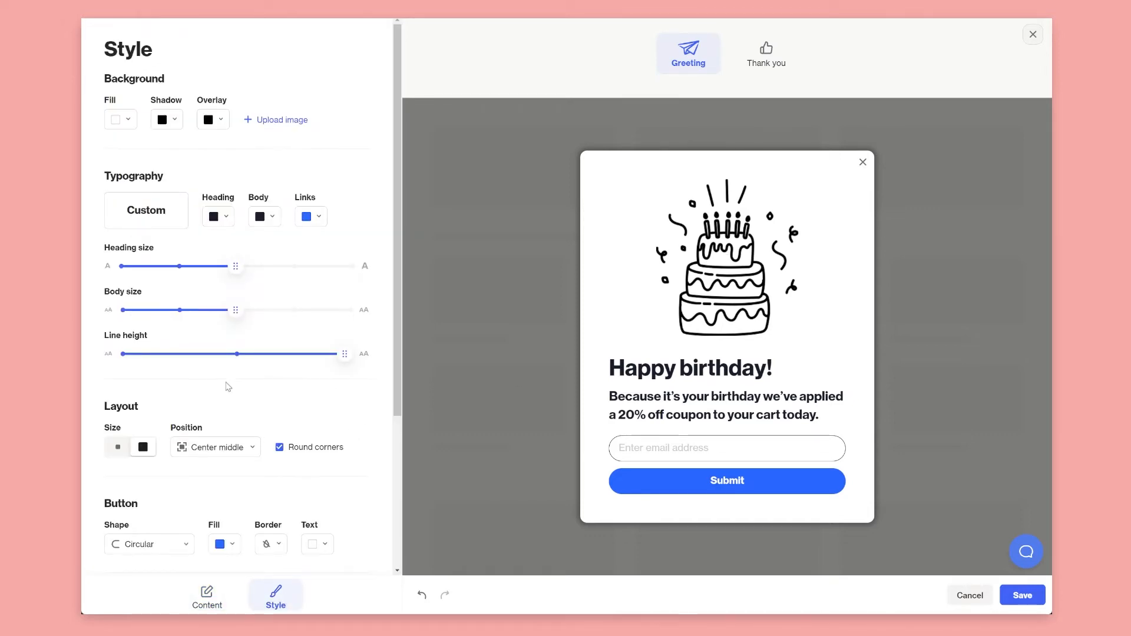
click(117, 121)
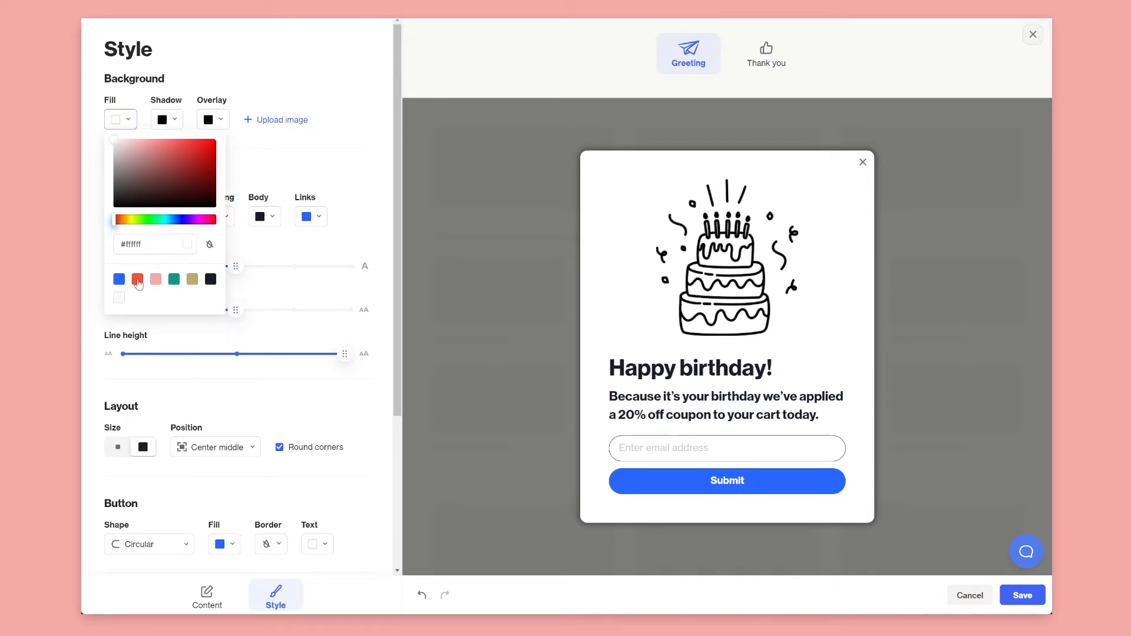
click(138, 281)
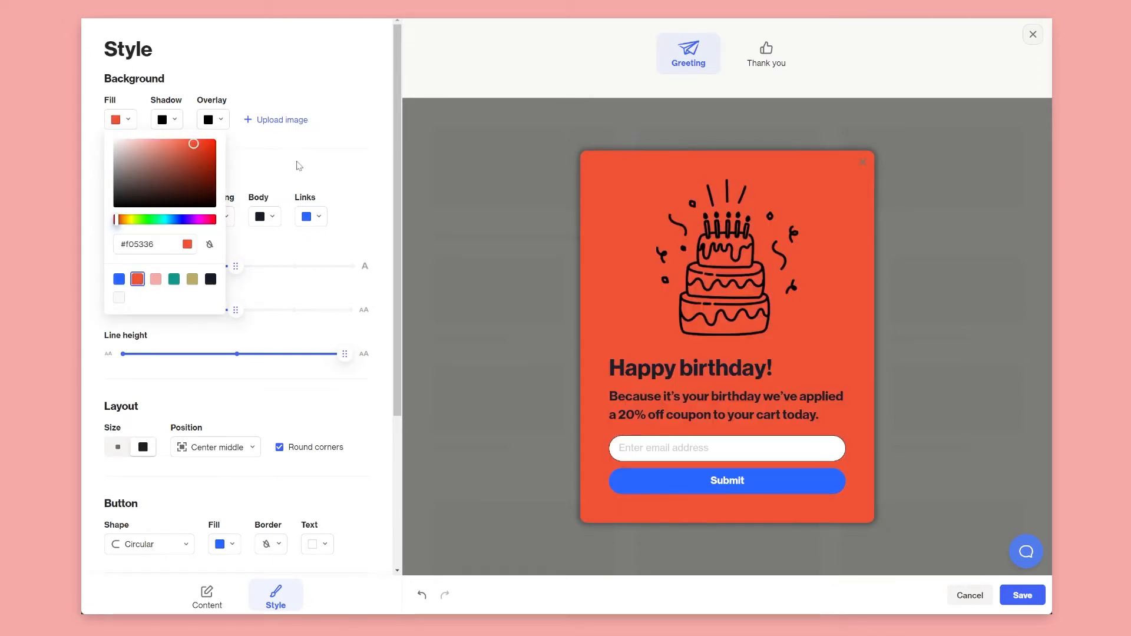
click(299, 167)
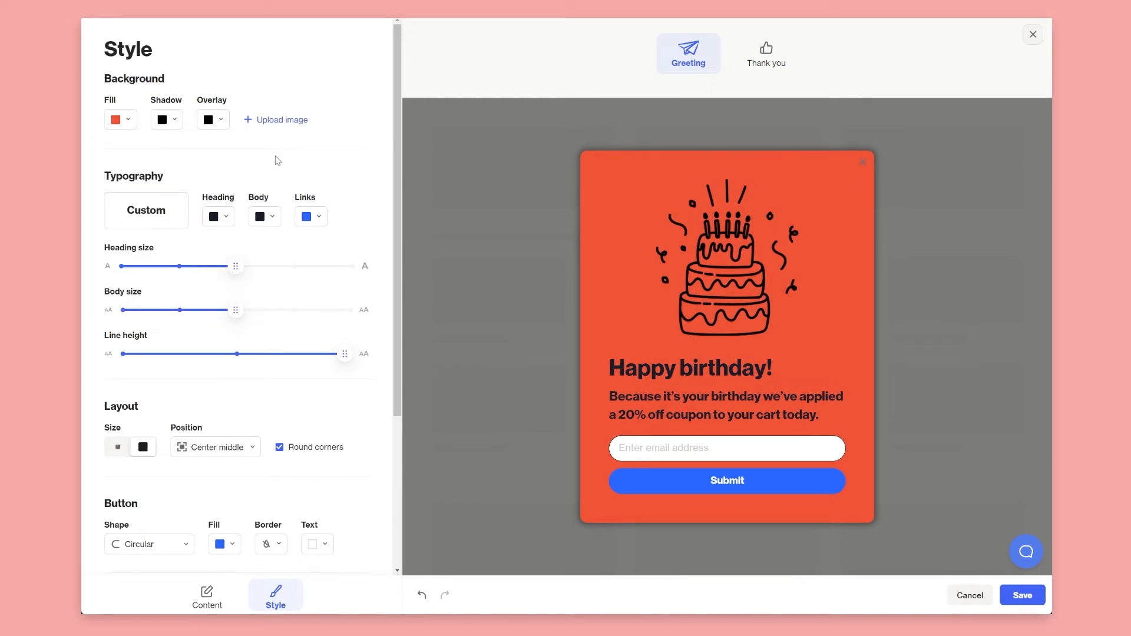
Set the popup's heading and body text colours to white.
click(213, 216)
click(213, 237)
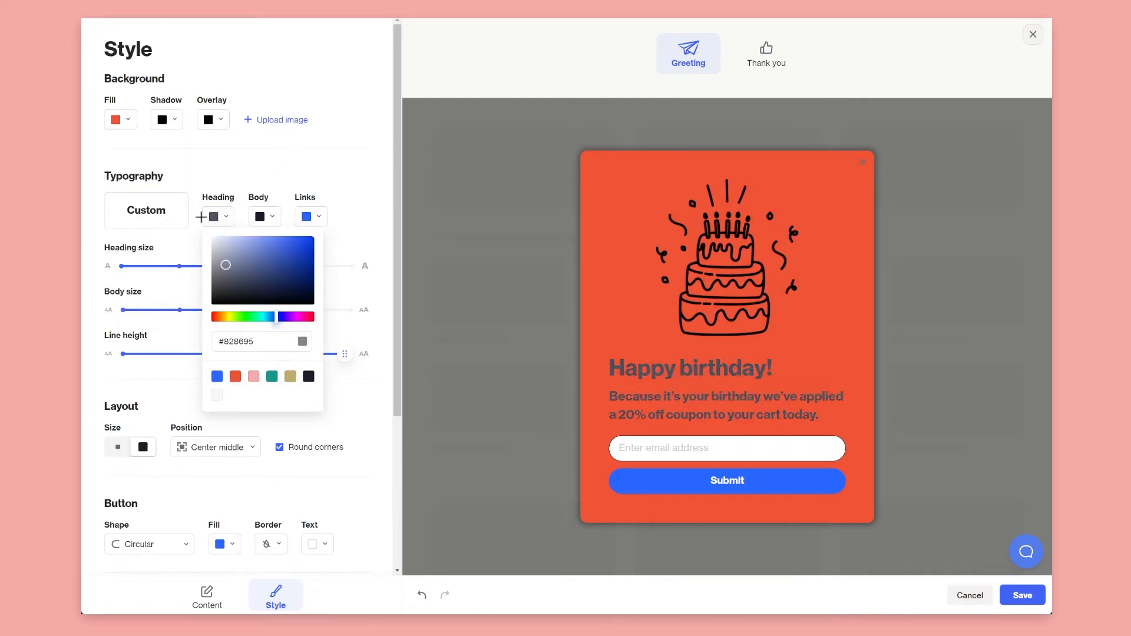
click(263, 223)
click(258, 236)
click(278, 189)
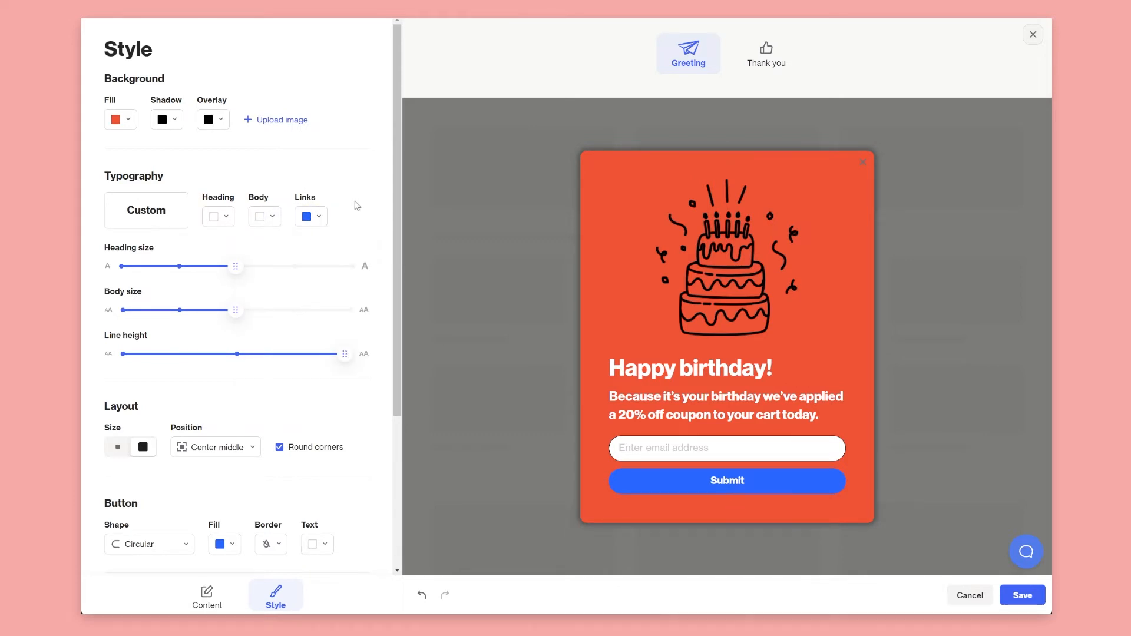
Set the text colour of the popup's form fields to black.
scroll(269, 236, down, 4)
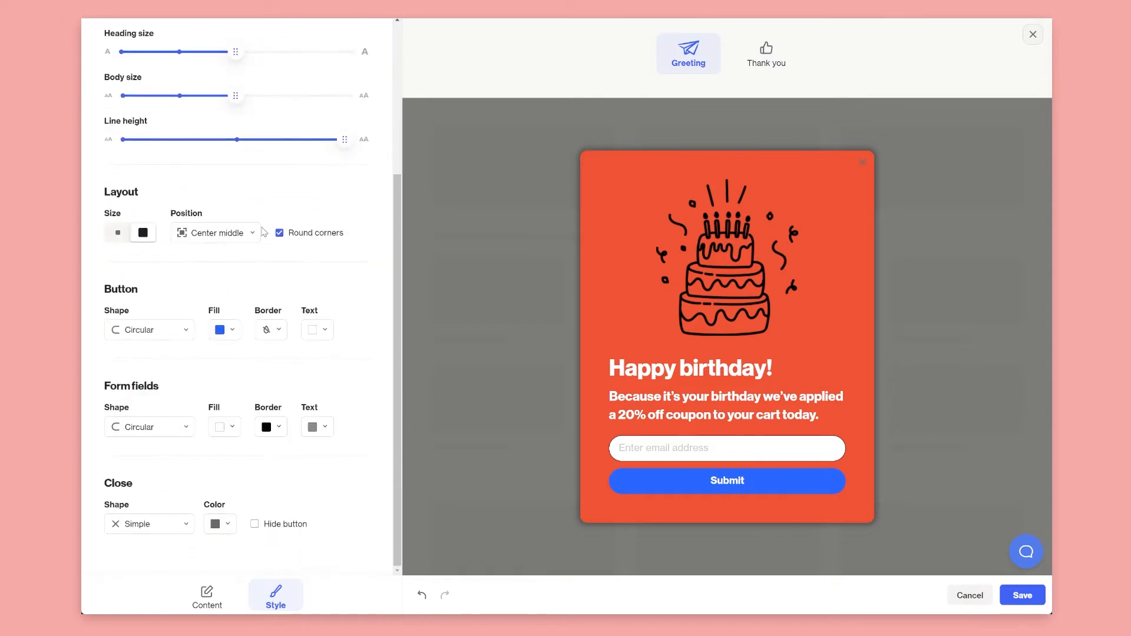
click(318, 426)
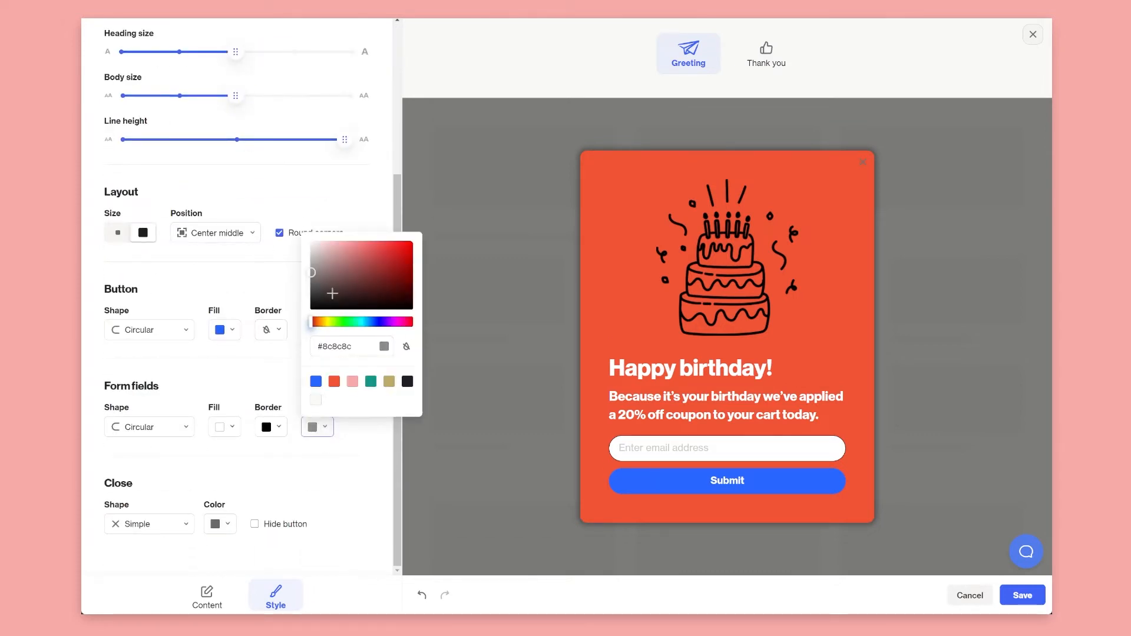
click(329, 295)
click(256, 376)
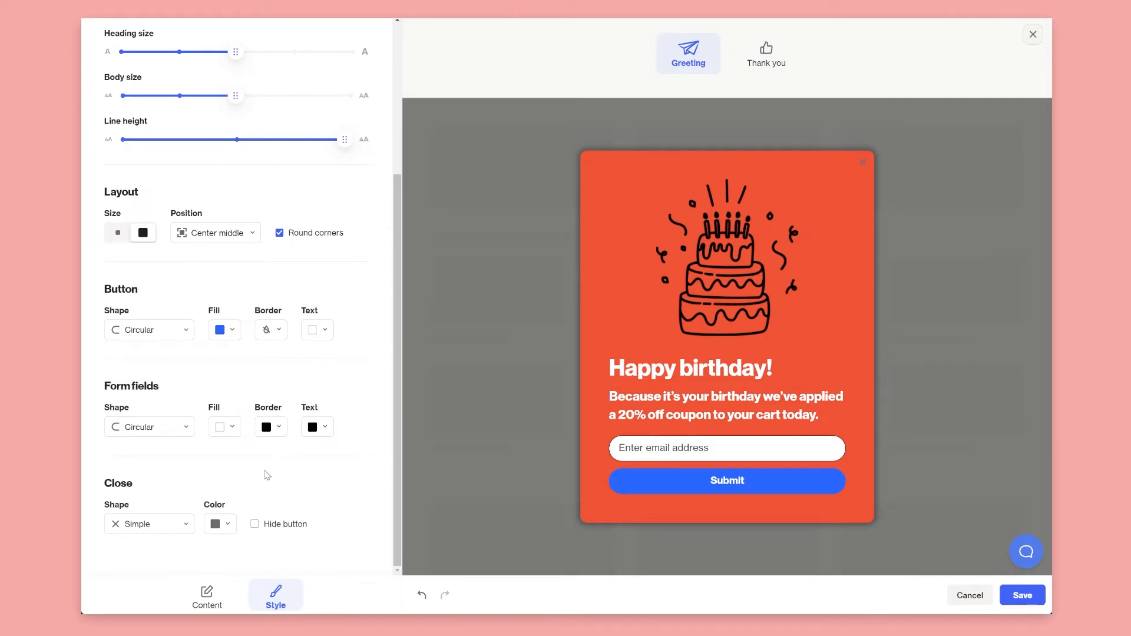
Hide the popup's close button.
click(258, 525)
scroll(215, 445, up, 4)
scroll(218, 459, down, 4)
Add a text block below the greeting's form reading "No thanks, take me back to the blog".
click(207, 595)
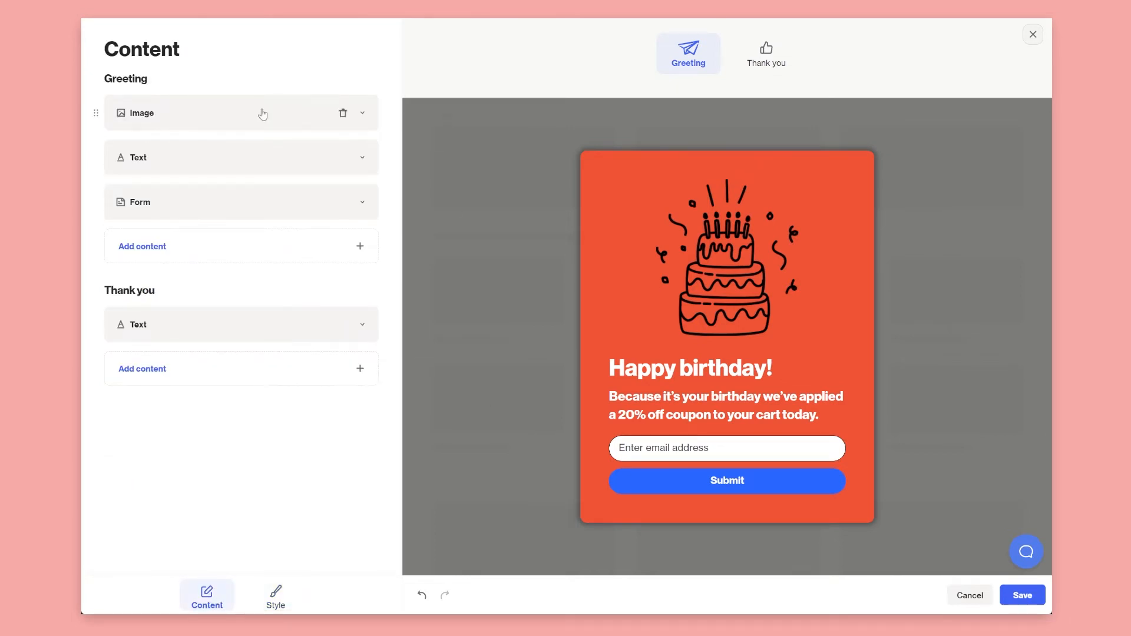
click(171, 258)
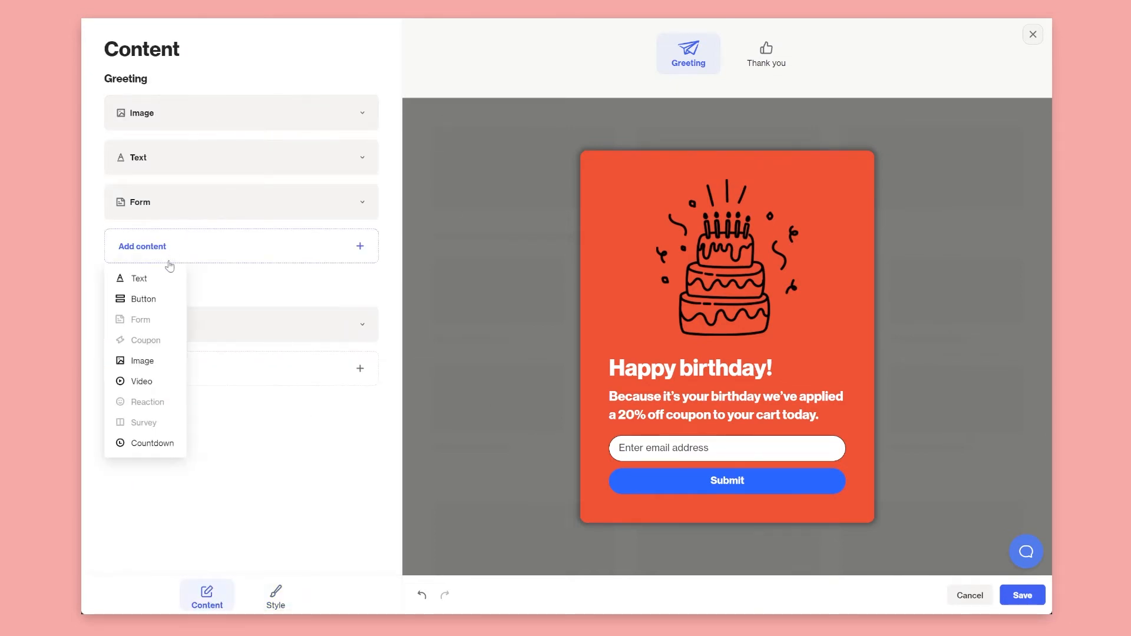
click(156, 284)
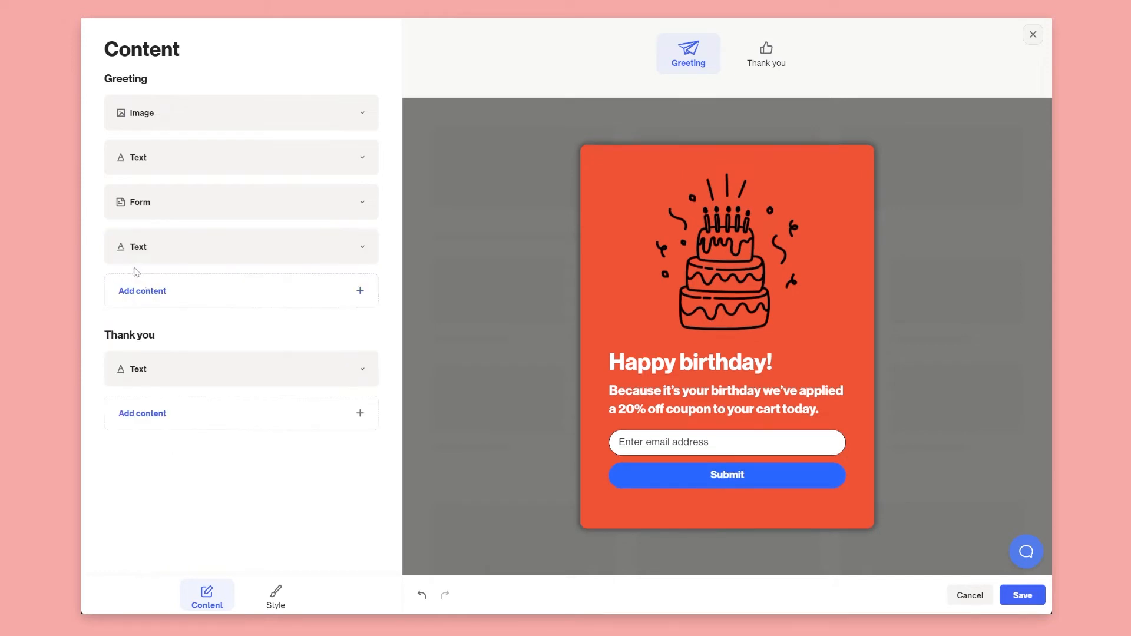
click(227, 253)
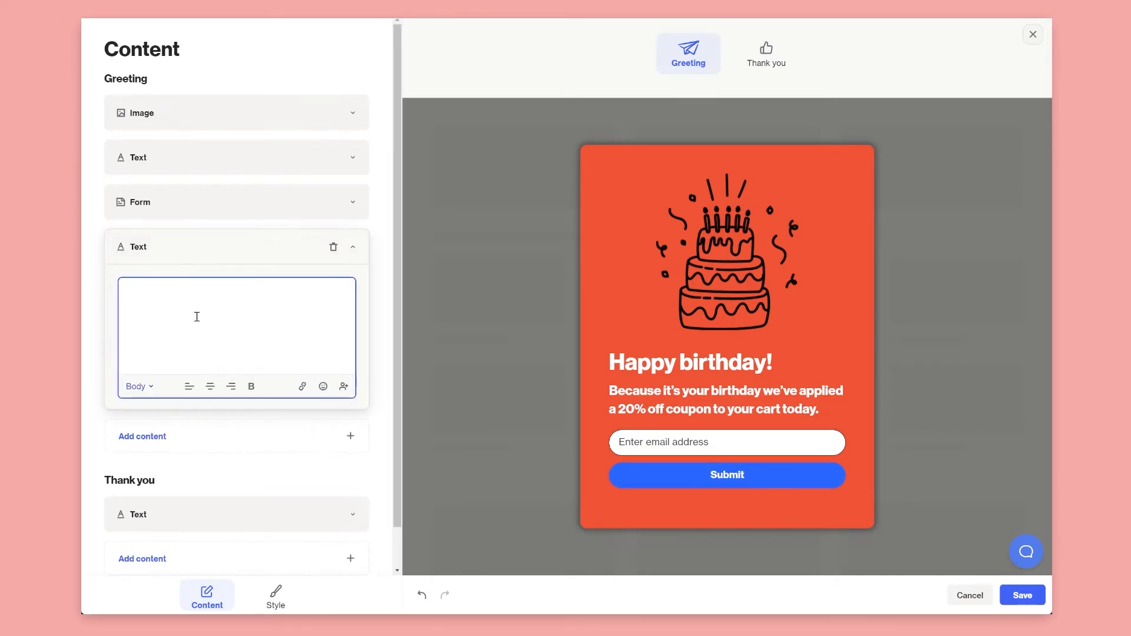
text(No thanks,)
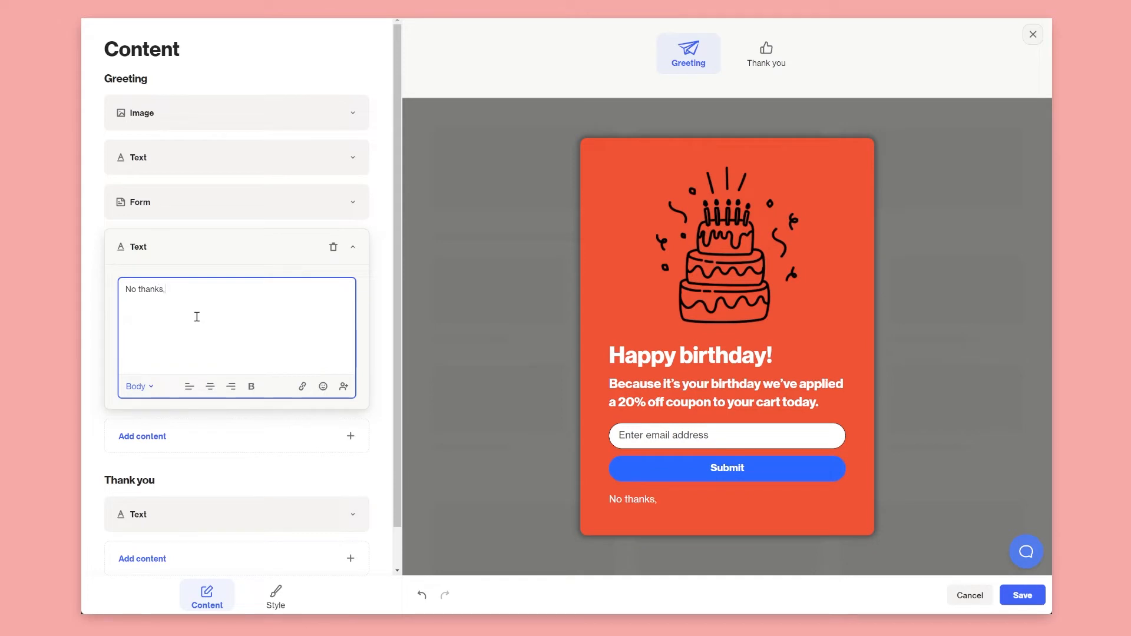
text( take me back to the blog)
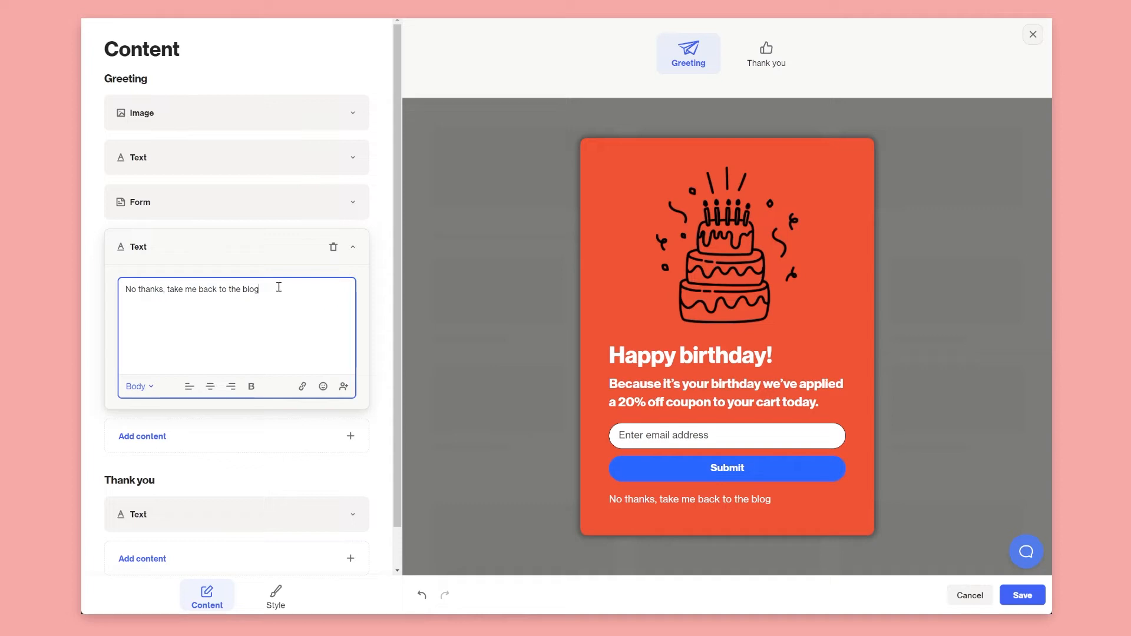
Make the "No thanks, take me back to the blog" text bold and centre-aligned.
drag(279, 287, 82, 274)
click(250, 387)
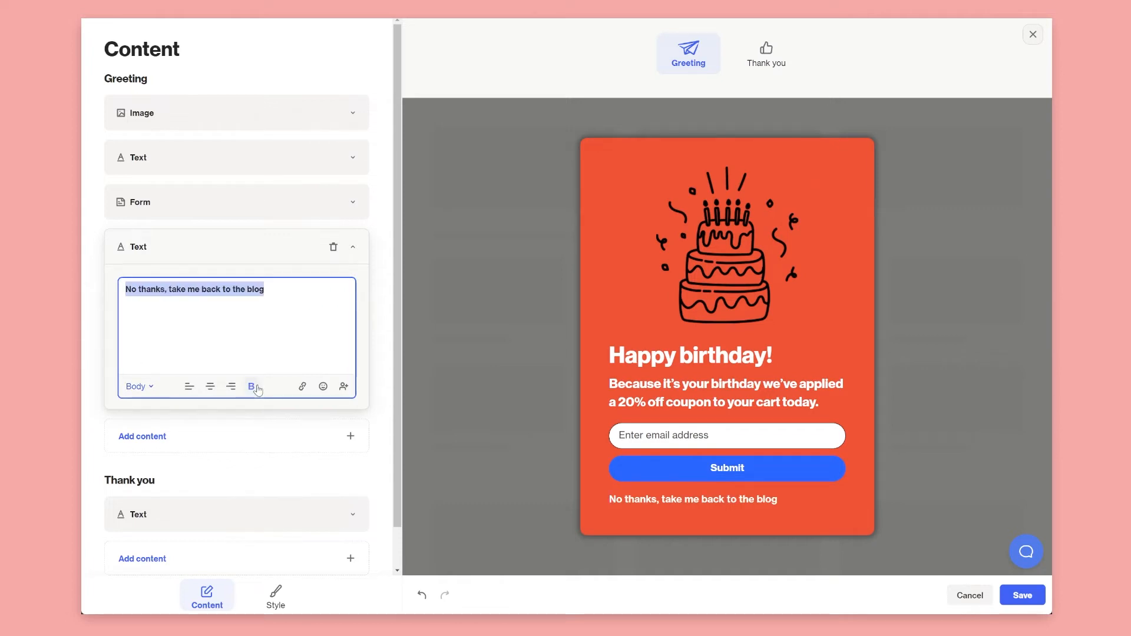
click(211, 387)
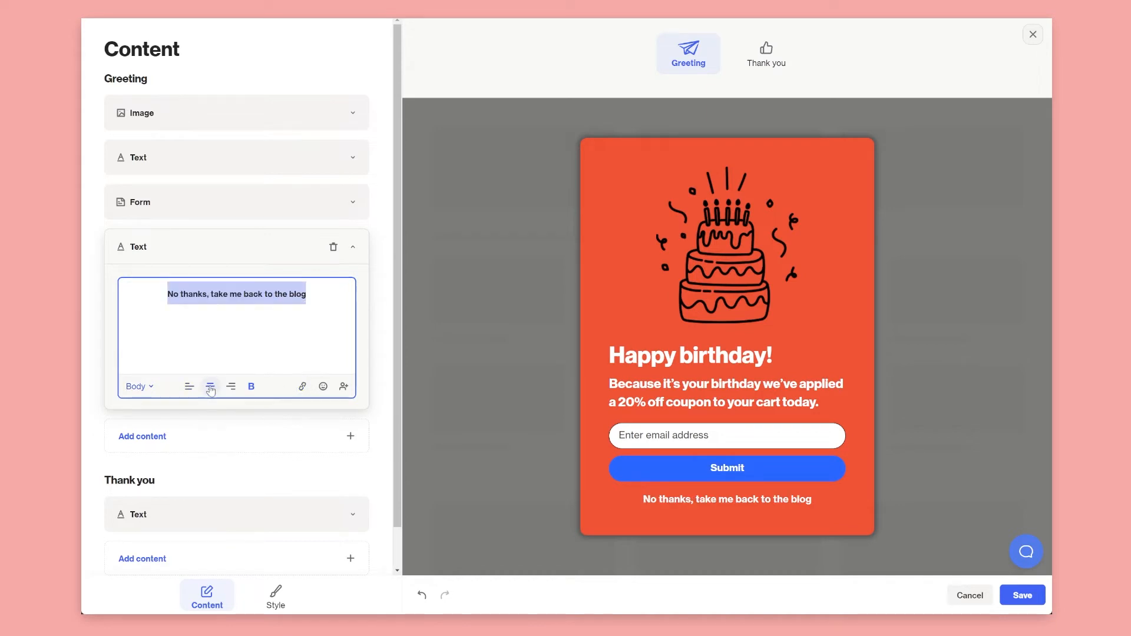
Link the "No thanks, take me back to the blog" text so that its on-click action is Close widget.
click(302, 387)
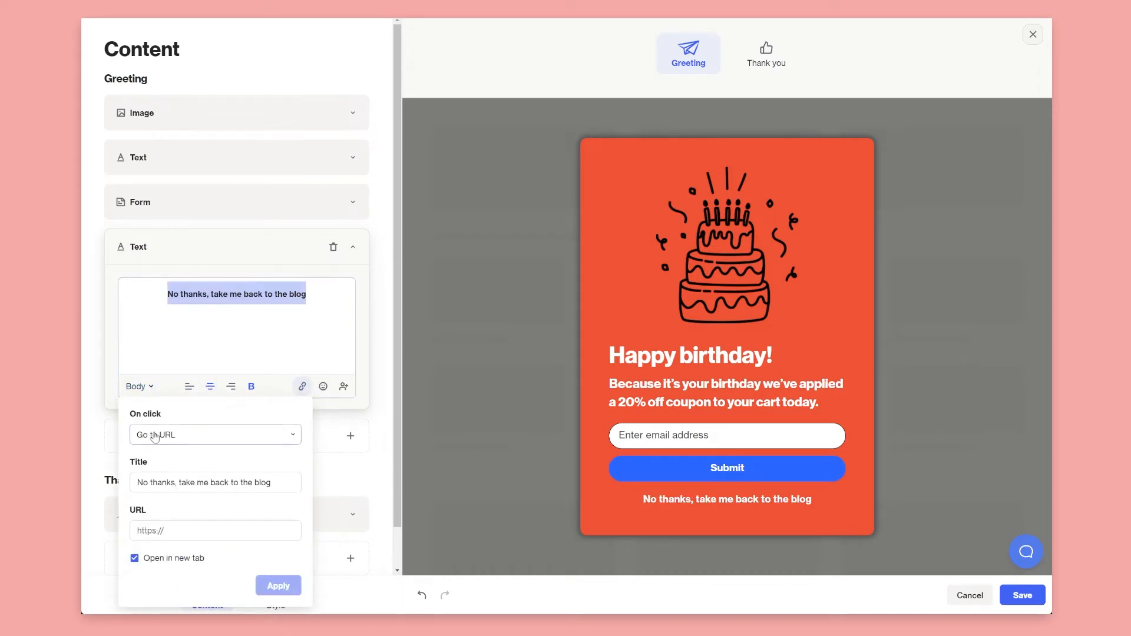
click(187, 436)
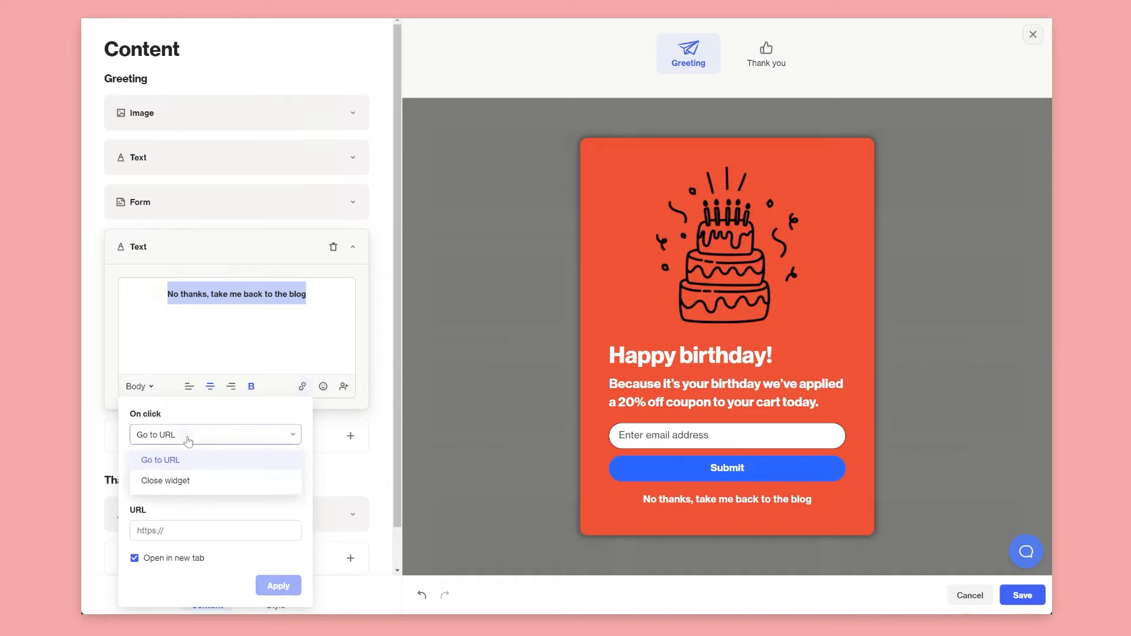
click(178, 481)
click(278, 515)
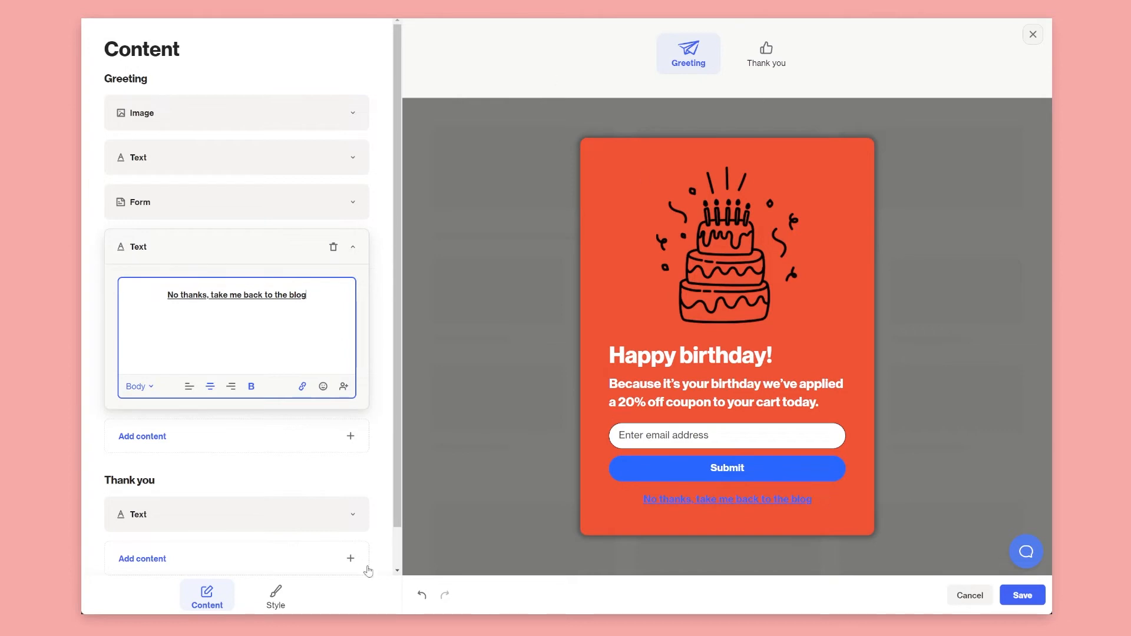
Set the popup's link colour to white, #ffffff.
click(292, 597)
scroll(286, 522, down, 4)
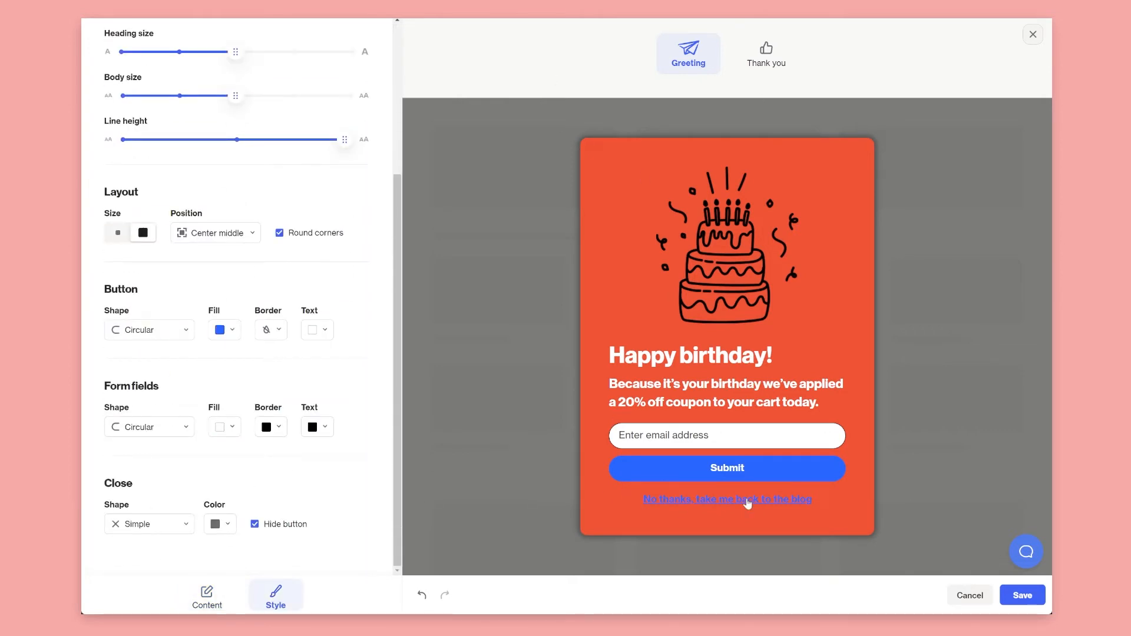
scroll(200, 421, up, 4)
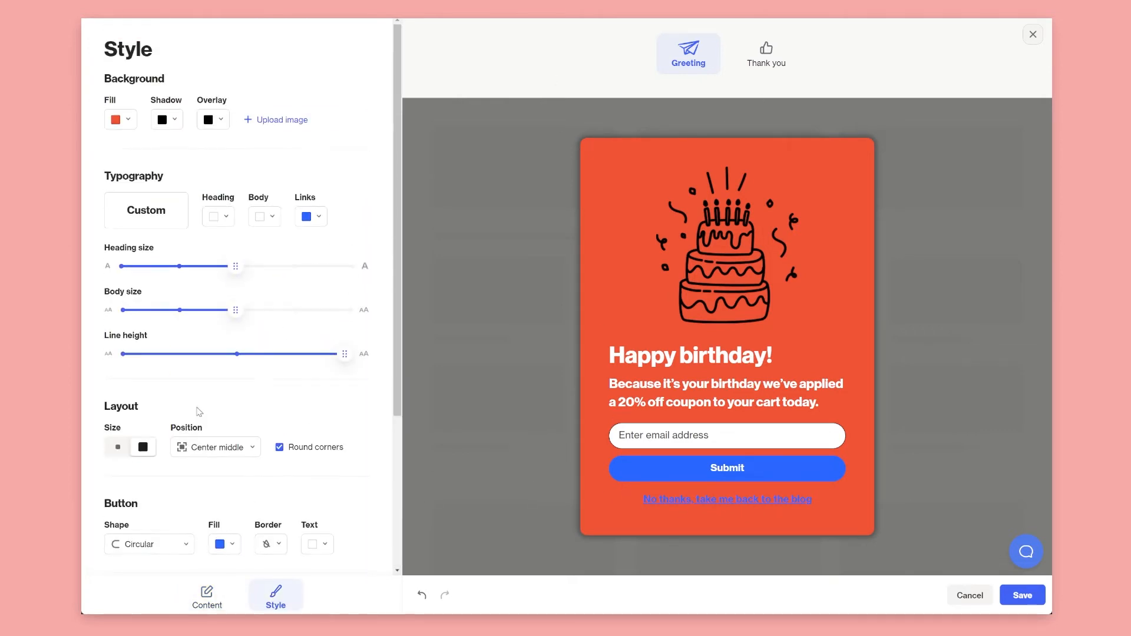
click(307, 220)
drag(320, 293, 275, 213)
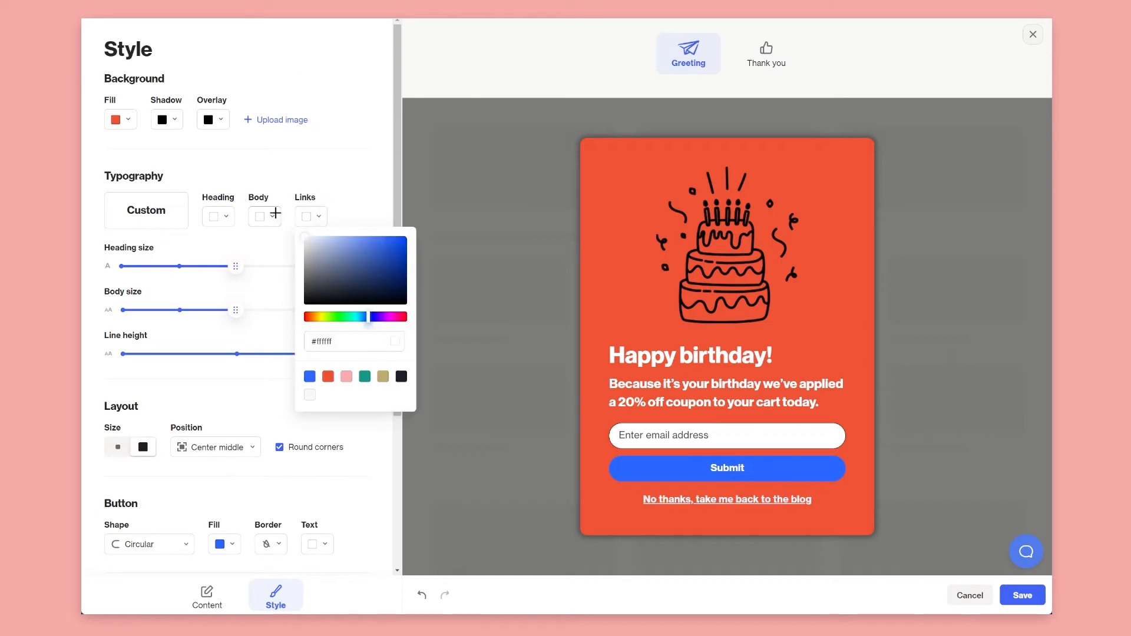
click(329, 181)
Add a Phone number field to the greeting's form and check it in the preview.
click(218, 597)
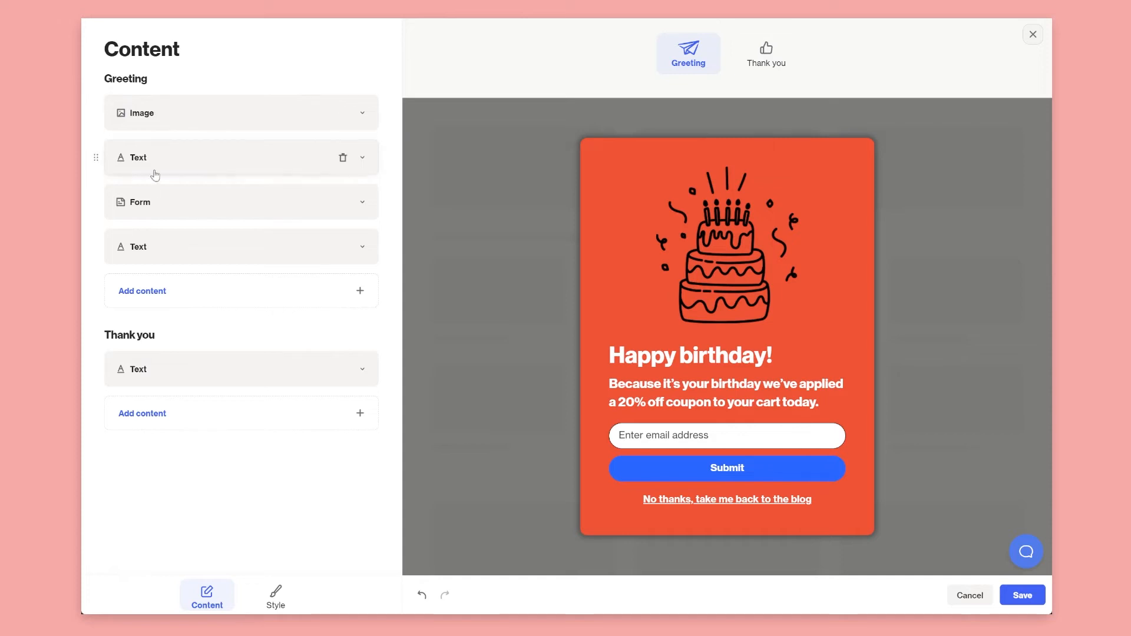
click(143, 213)
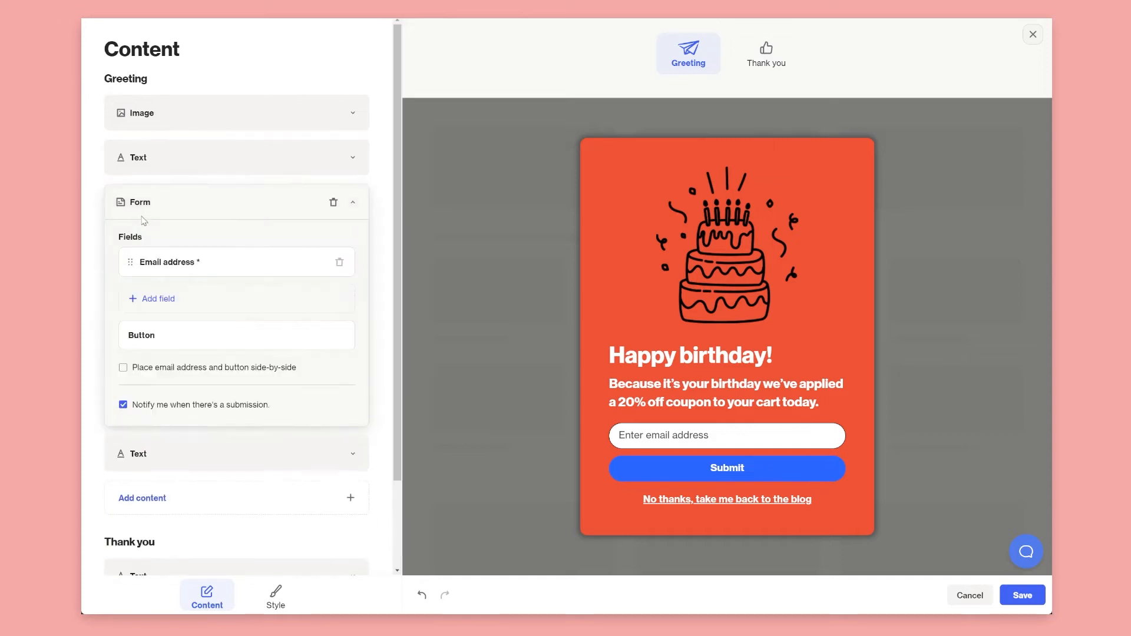
click(234, 304)
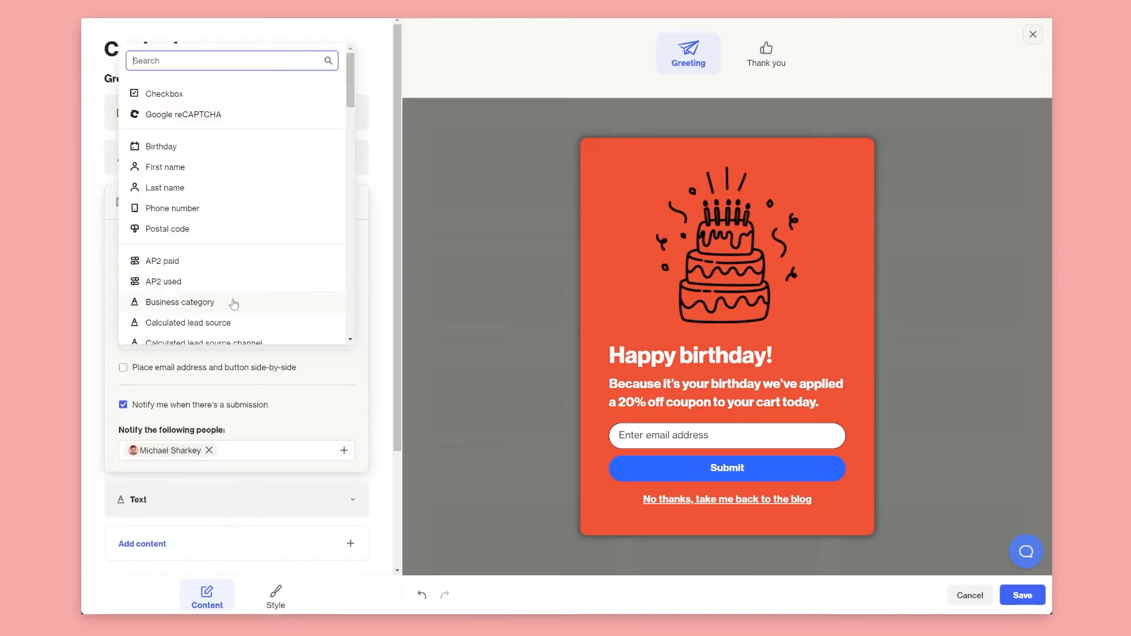
click(164, 209)
scroll(605, 384, down, 2)
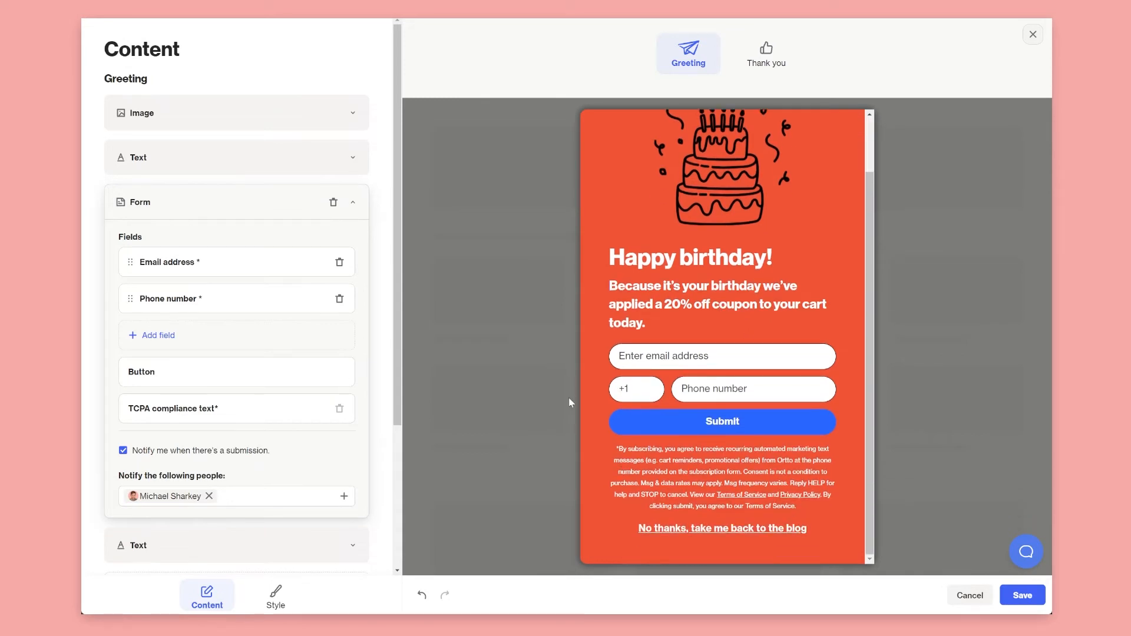
Delete the Phone number field from the greeting's form and collapse the form's settings.
click(340, 300)
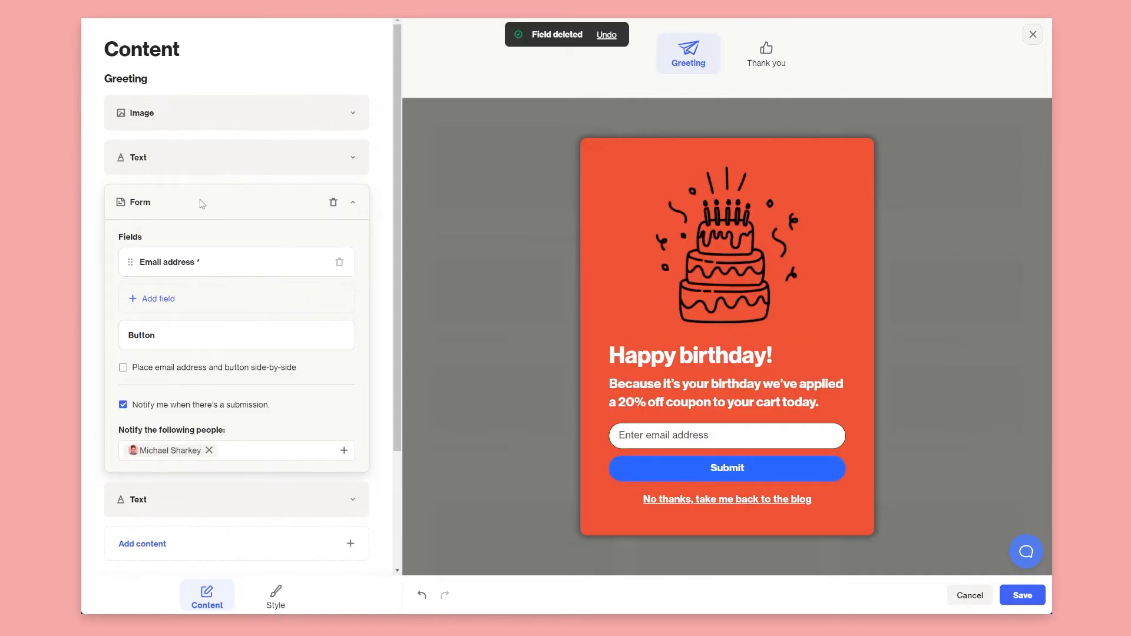
click(184, 212)
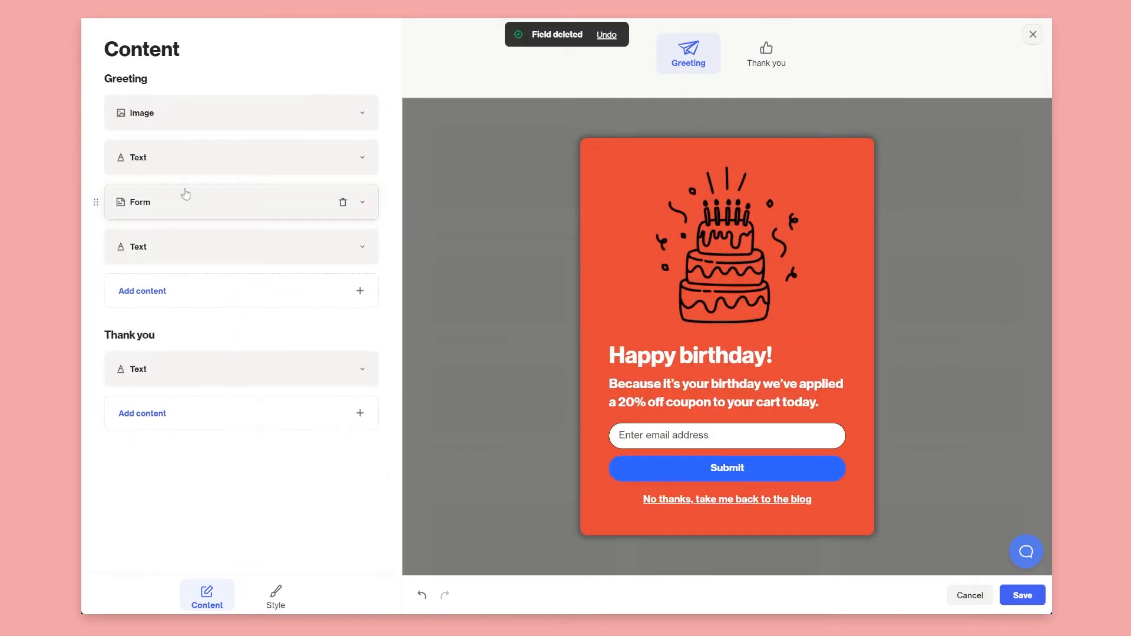
click(202, 214)
click(174, 206)
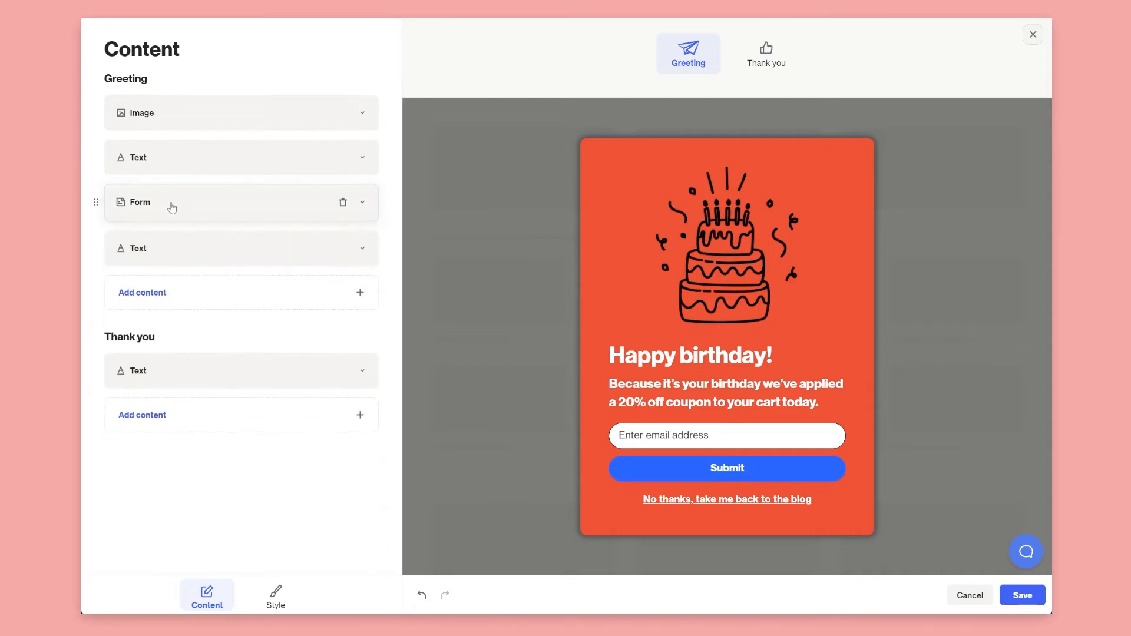
Replace the greeting's cake image with aiiamge.png and give it the full-width layout.
click(164, 110)
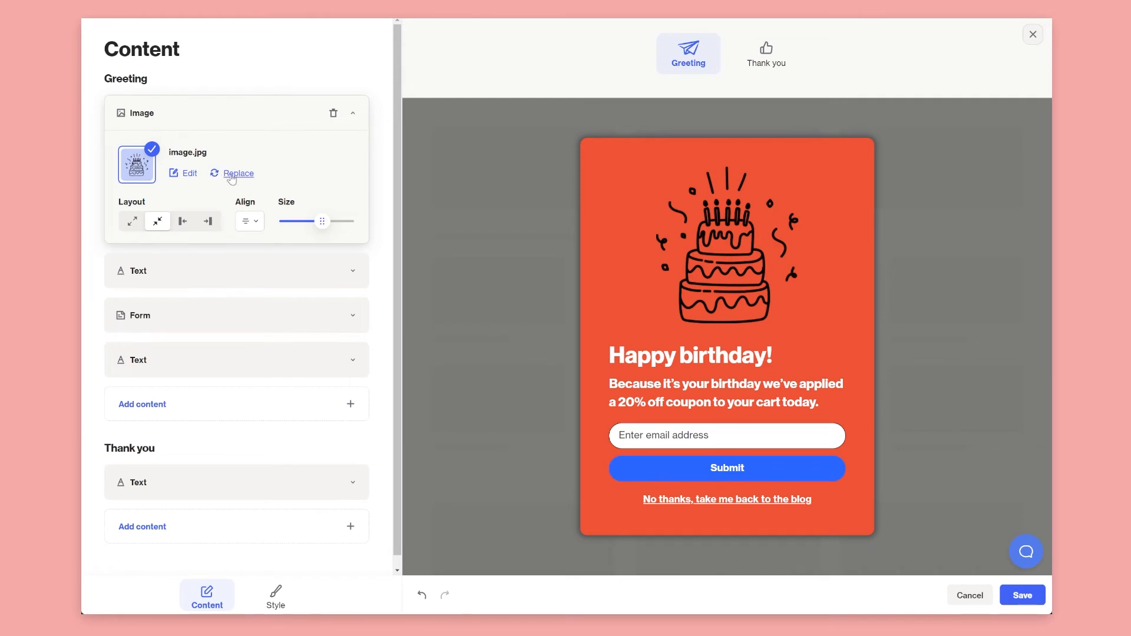
click(232, 175)
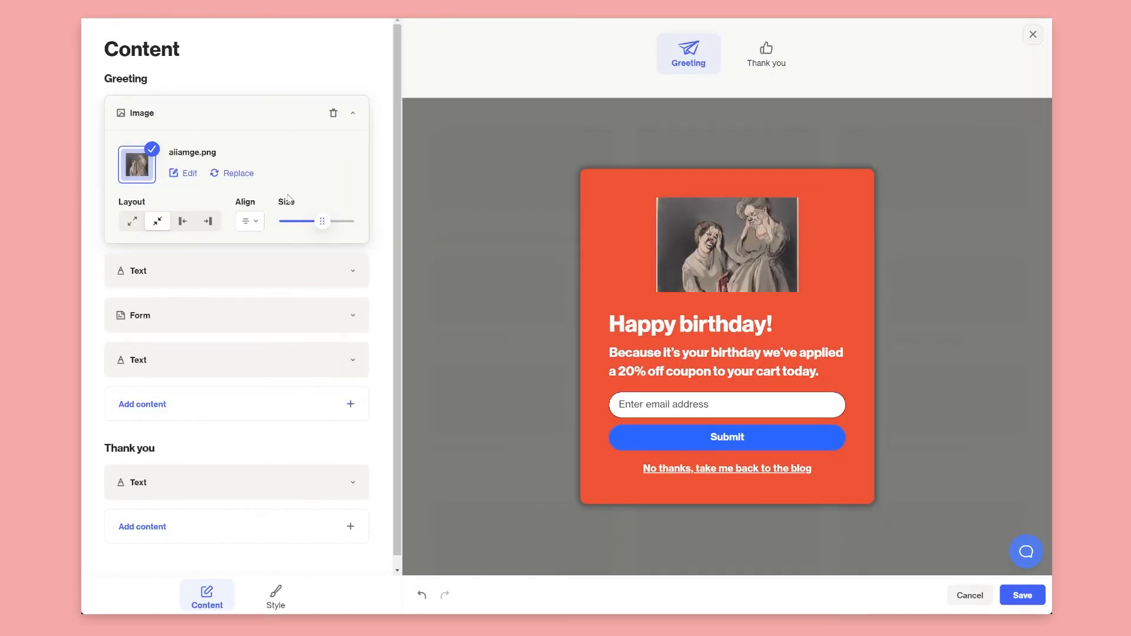
click(133, 222)
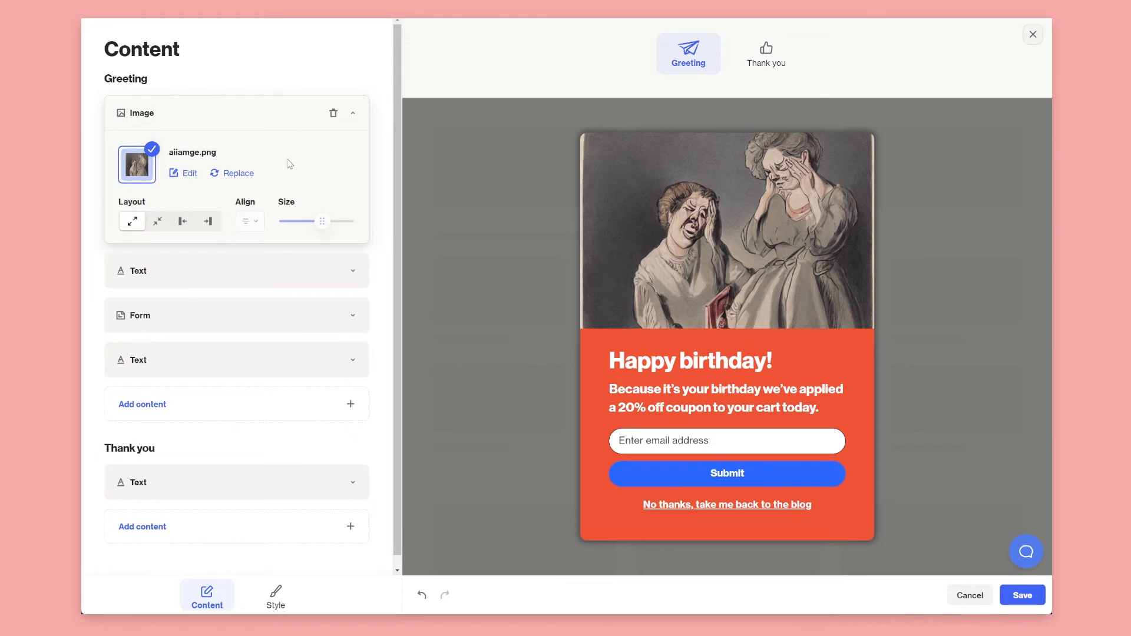
click(233, 109)
Replace the greeting's heading with "Oh no, you're leaving?".
click(161, 161)
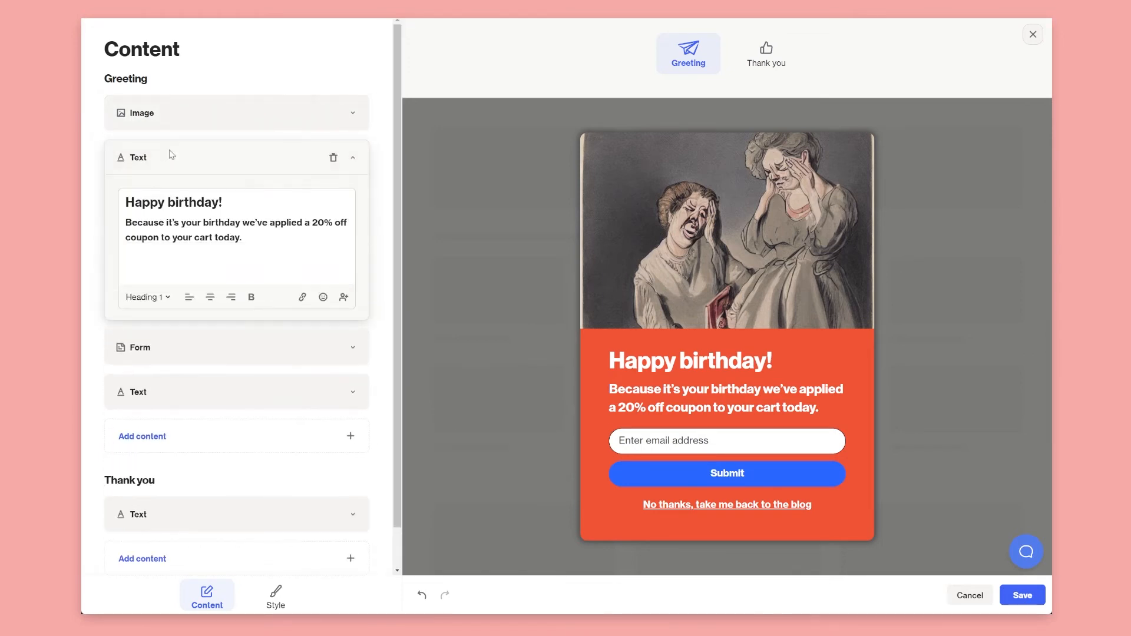
triple_click(242, 202)
text(Oh no, leavin)
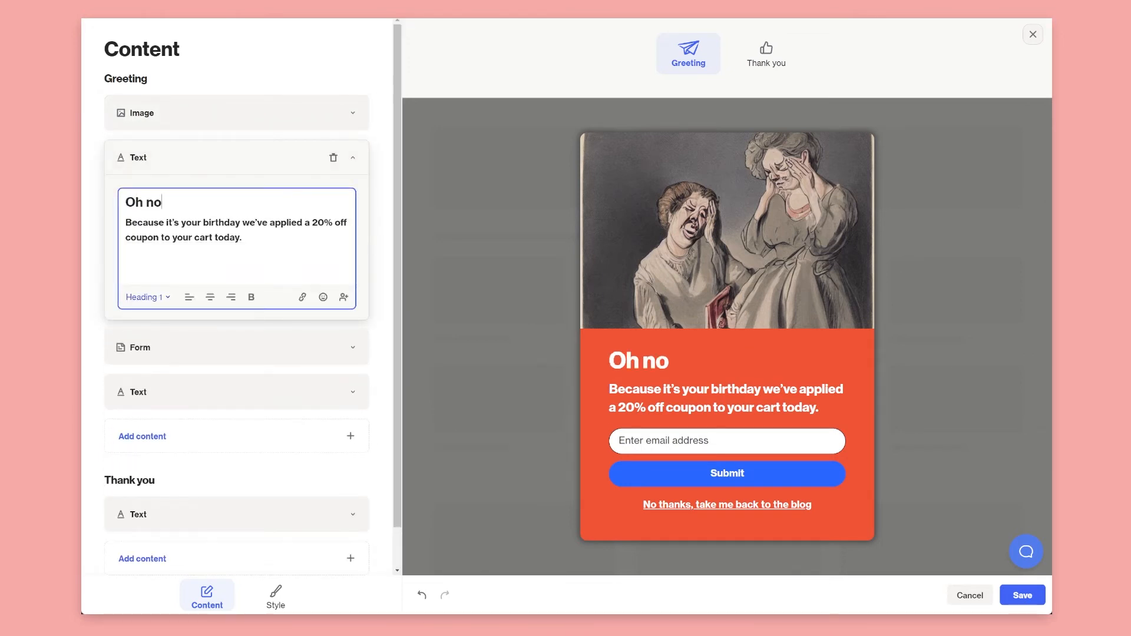
key(BackSpace)
key(BackSpace)
key(BackSpace)
key(BackSpace)
key(BackSpace)
key(BackSpace)
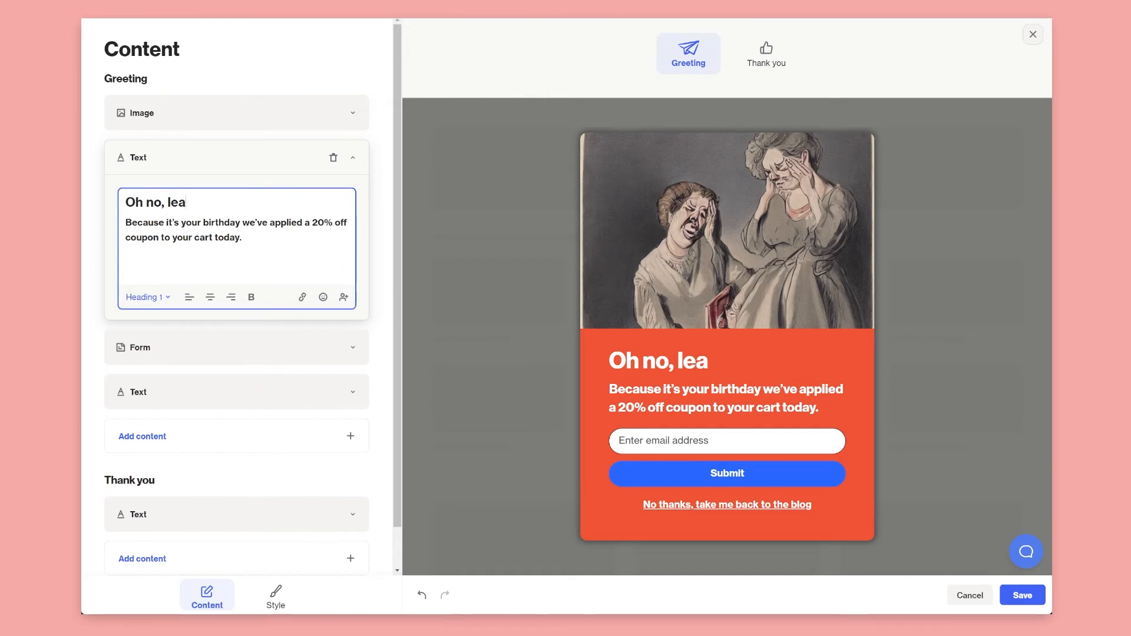
text(you're leaving?)
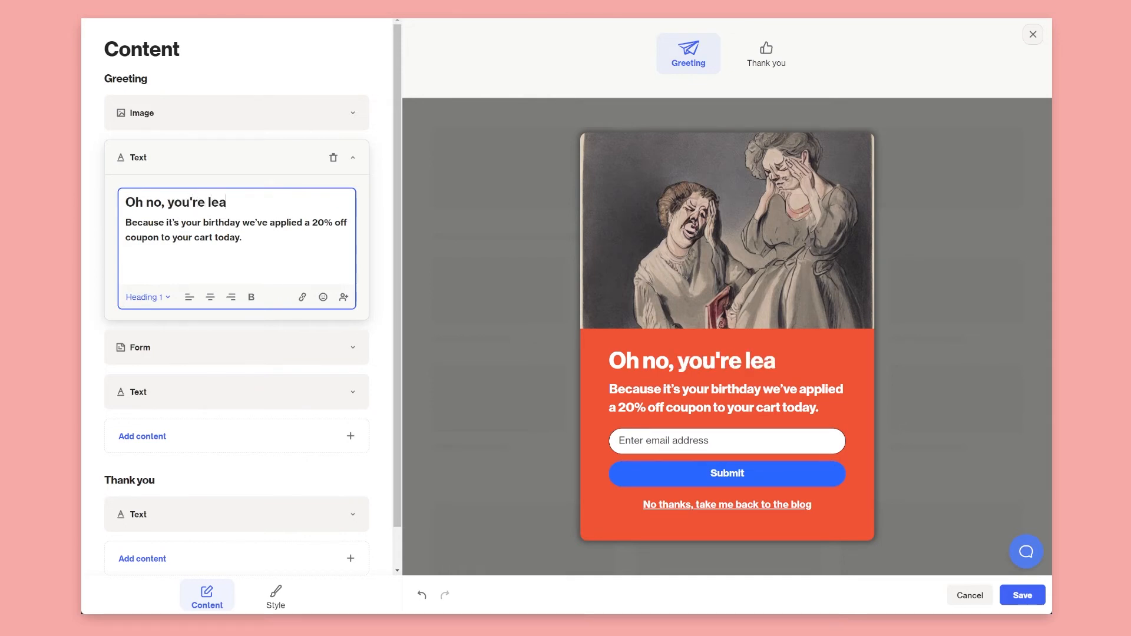
Replace the text under the greeting's heading with "Subscribe so you never miss when we post:".
triple_click(130, 218)
text(Subscribe so you never miss when we post.)
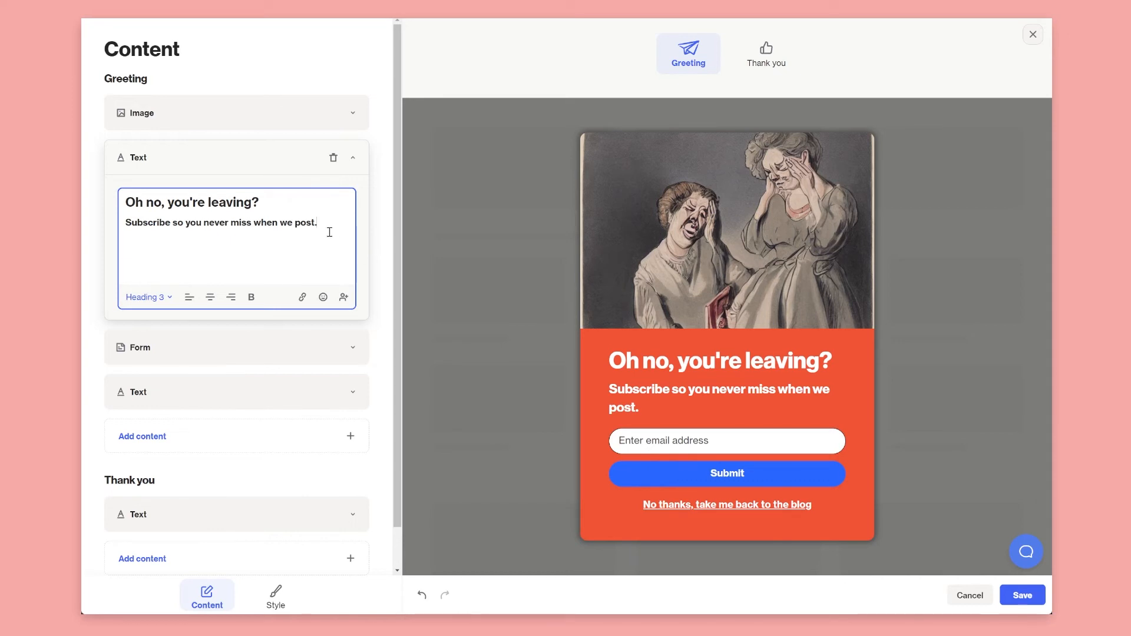
drag(328, 227, 95, 224)
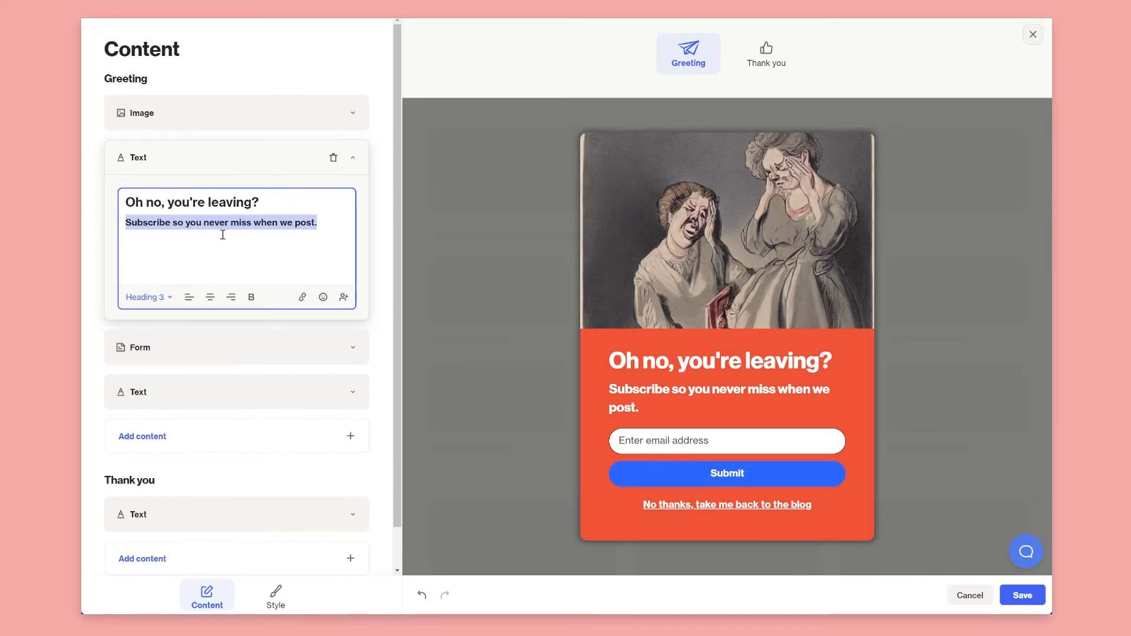
click(329, 218)
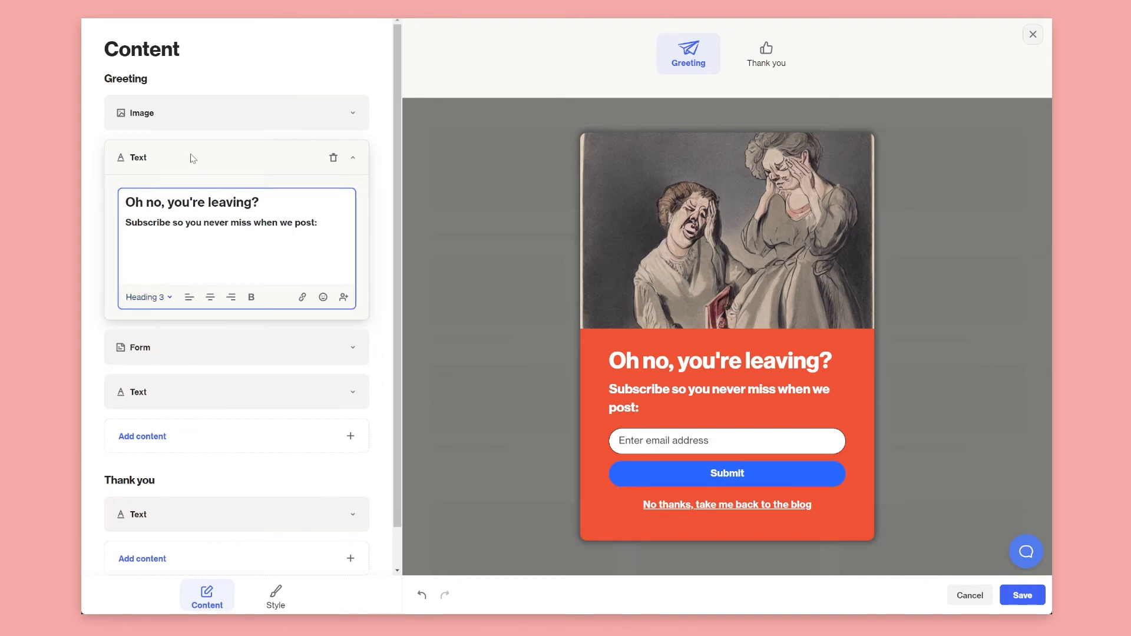
click(224, 156)
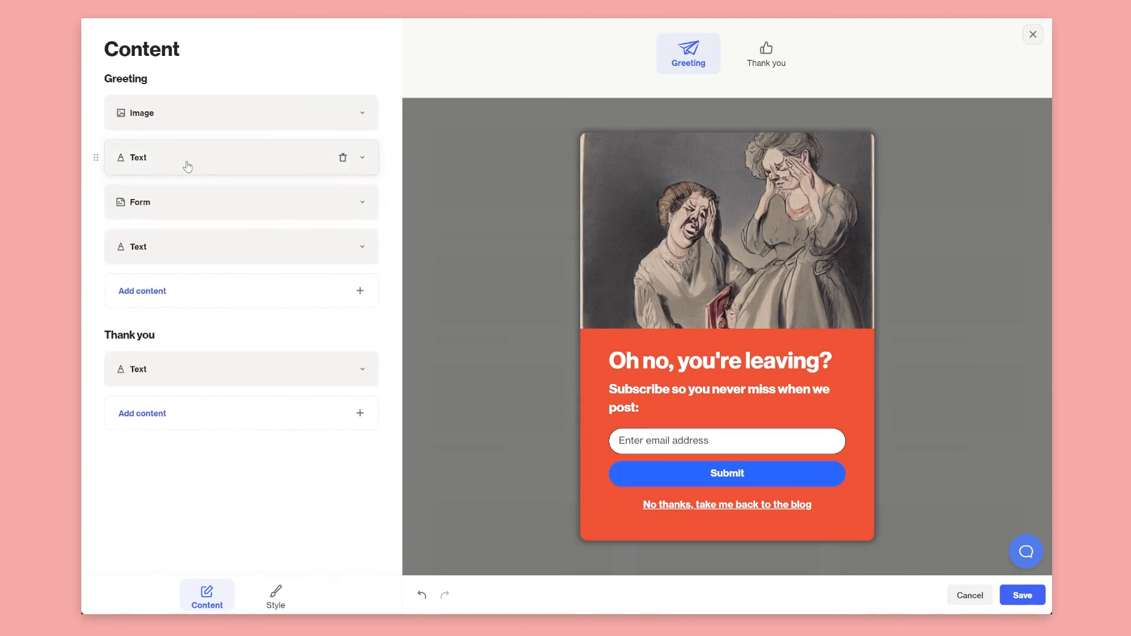
Replace the thank-you message's heading with "Thanks for subscribing".
click(176, 371)
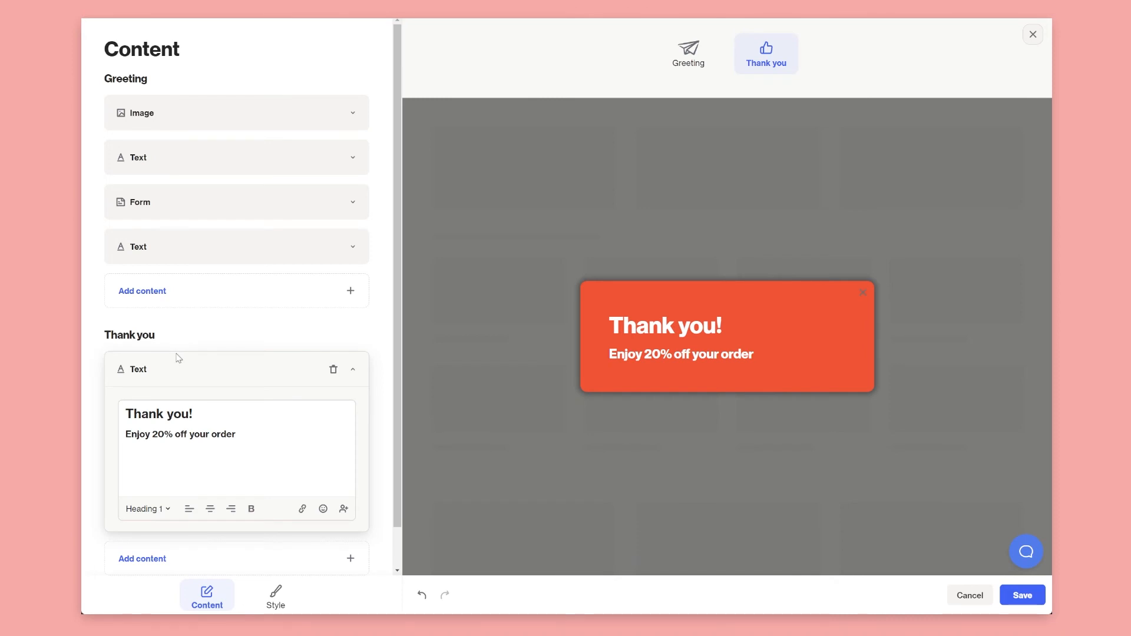
drag(193, 414, 90, 412)
text(Than)
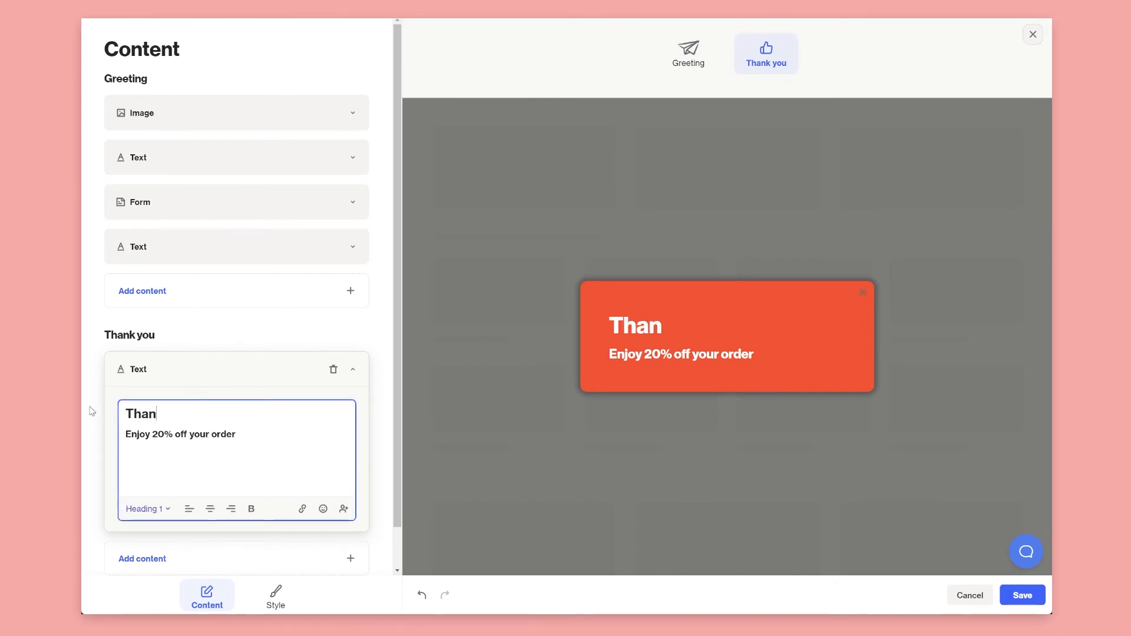
text(ks for subscriber)
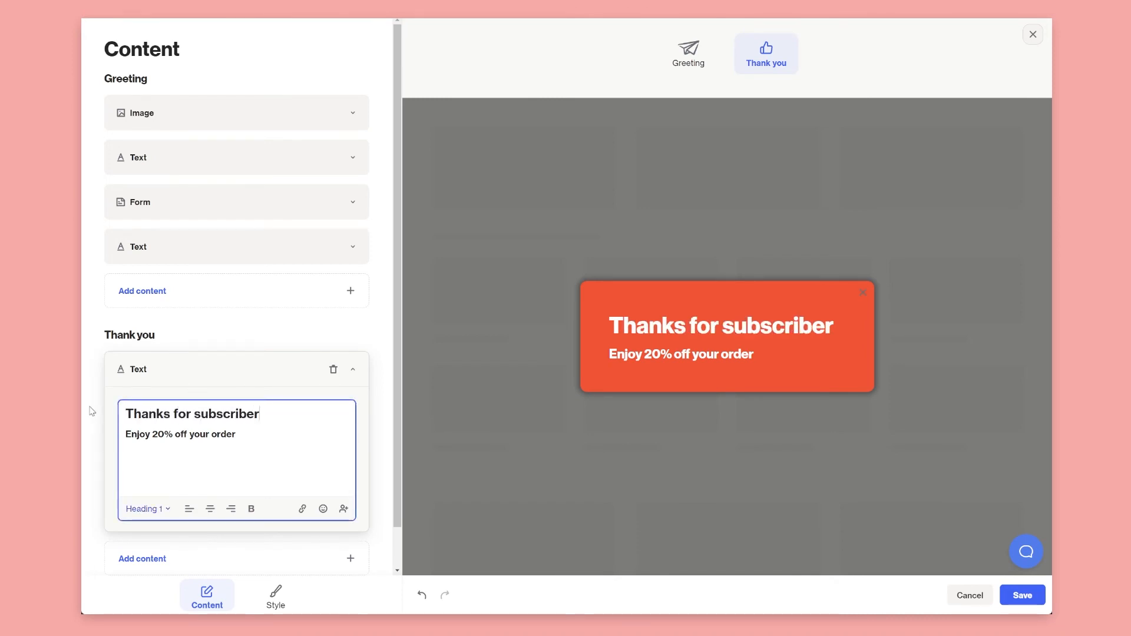
key(BackSpace)
key(BackSpace)
text(ing)
Replace the text under the thank-you heading with "We'll send you our latest and greatest content.".
drag(248, 438, 113, 436)
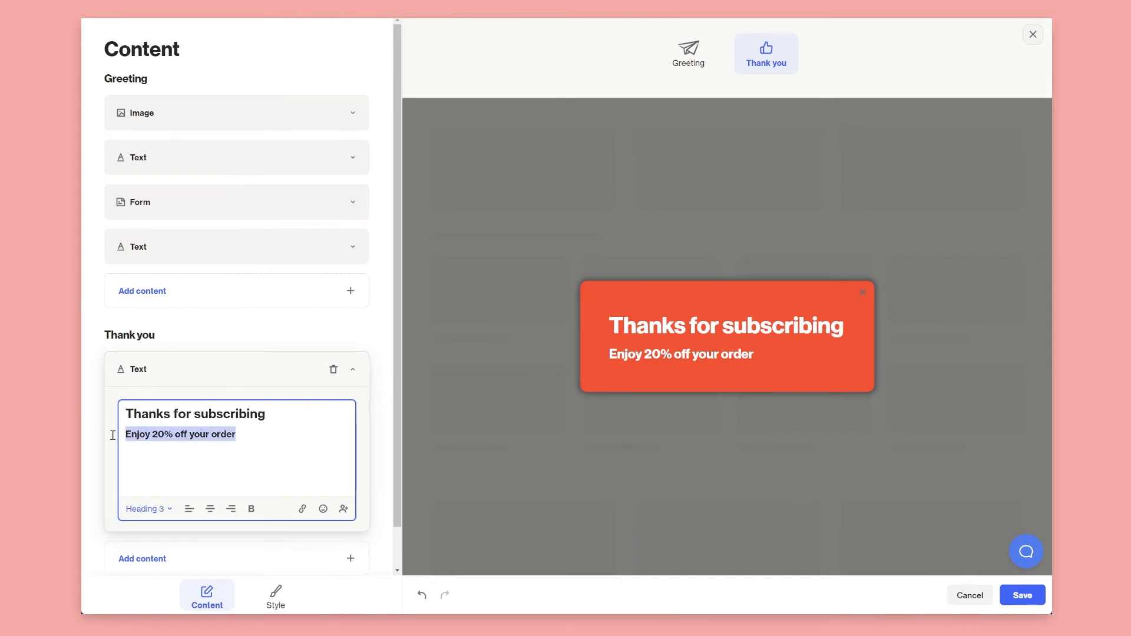
text(We'll sen)
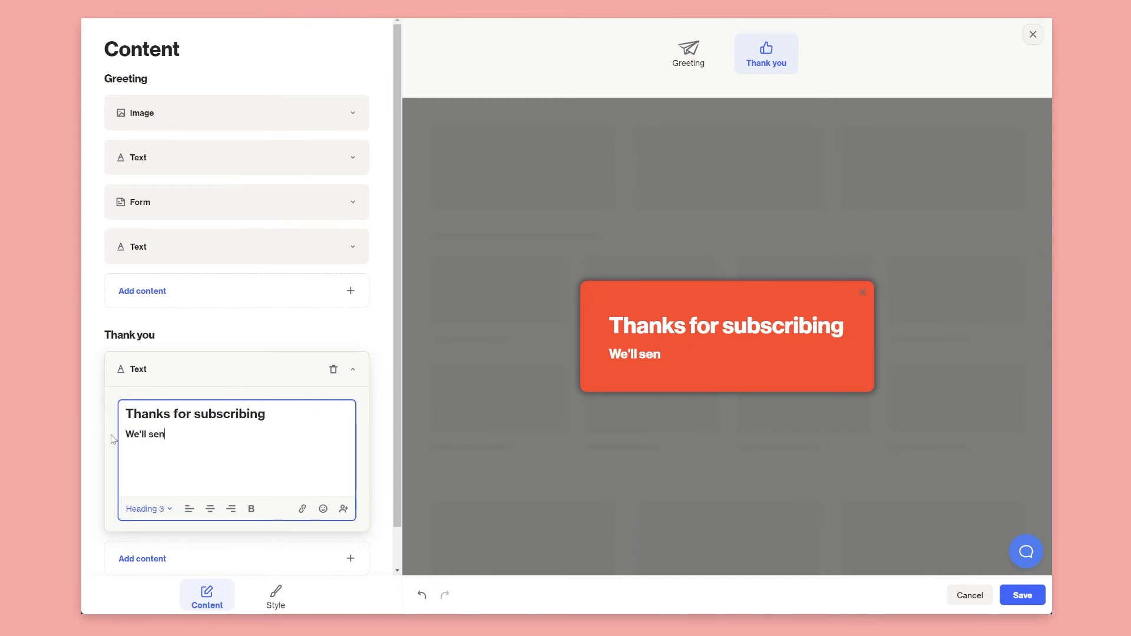
text(d you our latest and )
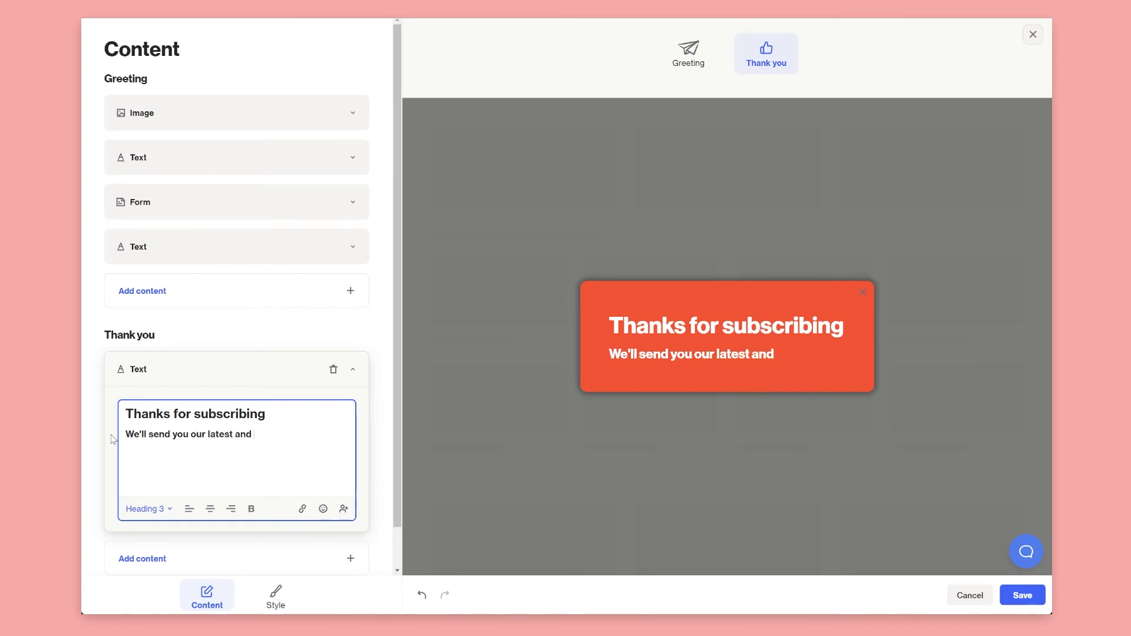
text(greatest content.)
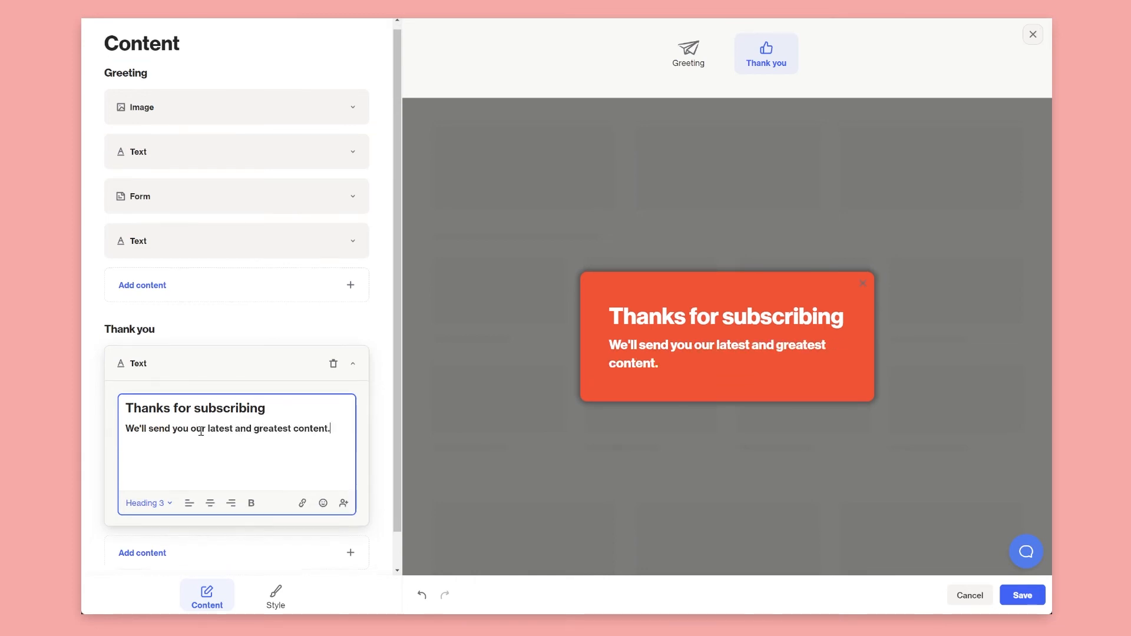
Add a button below the thank-you text, titled "Close this window", with Close widget as its action.
scroll(201, 432, down, 1)
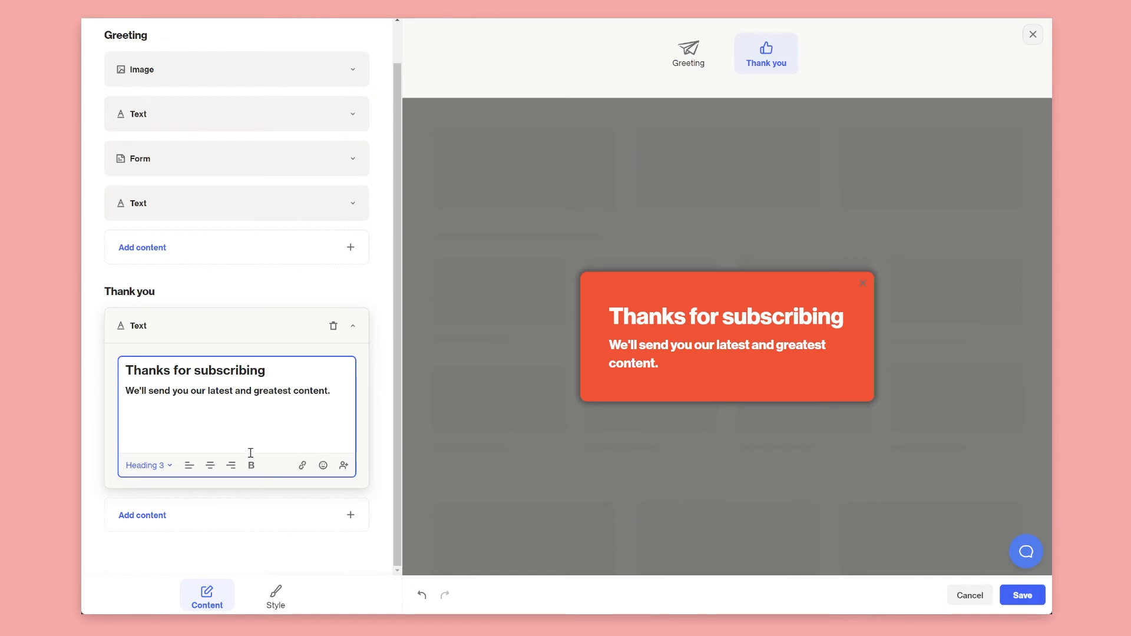
click(236, 528)
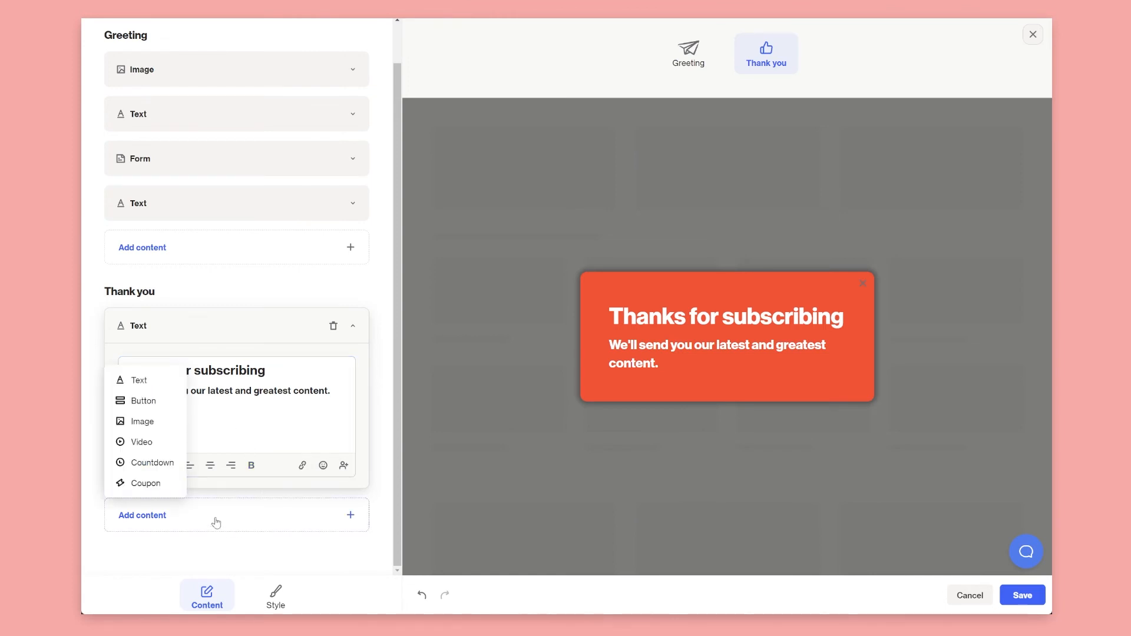
click(142, 401)
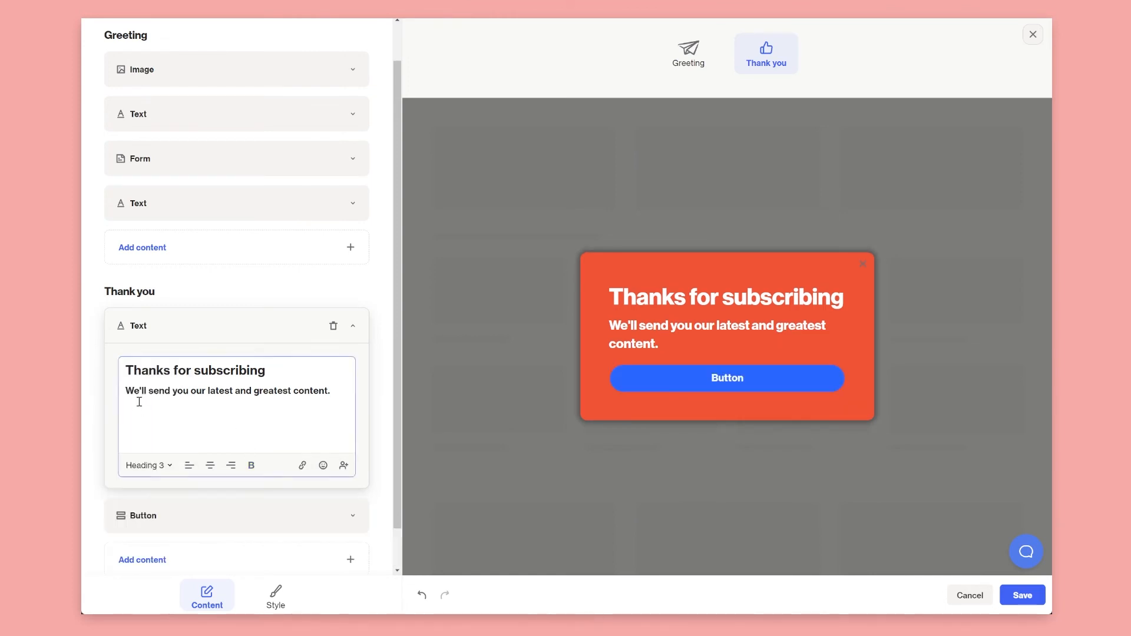
click(189, 514)
double_click(139, 425)
text(C)
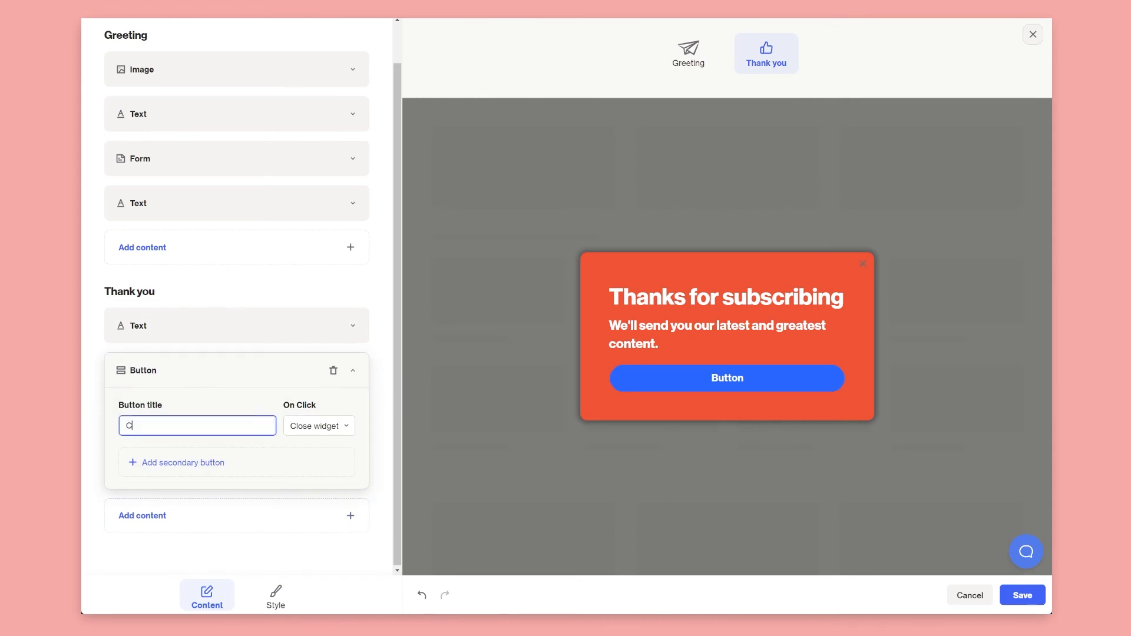
text(lose this window)
click(344, 422)
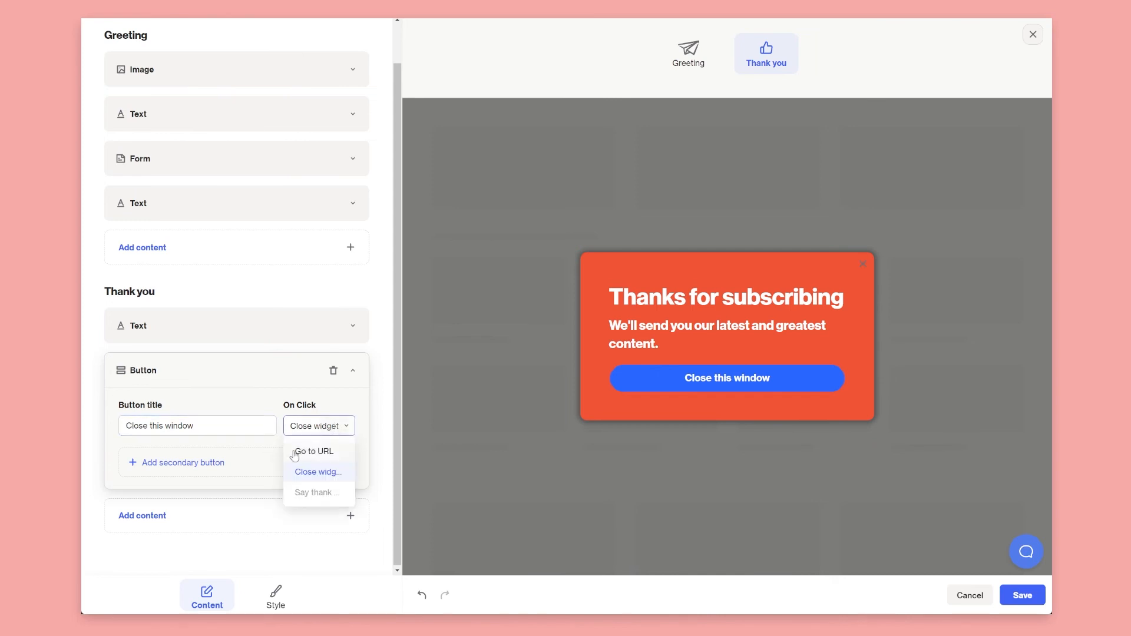
click(256, 391)
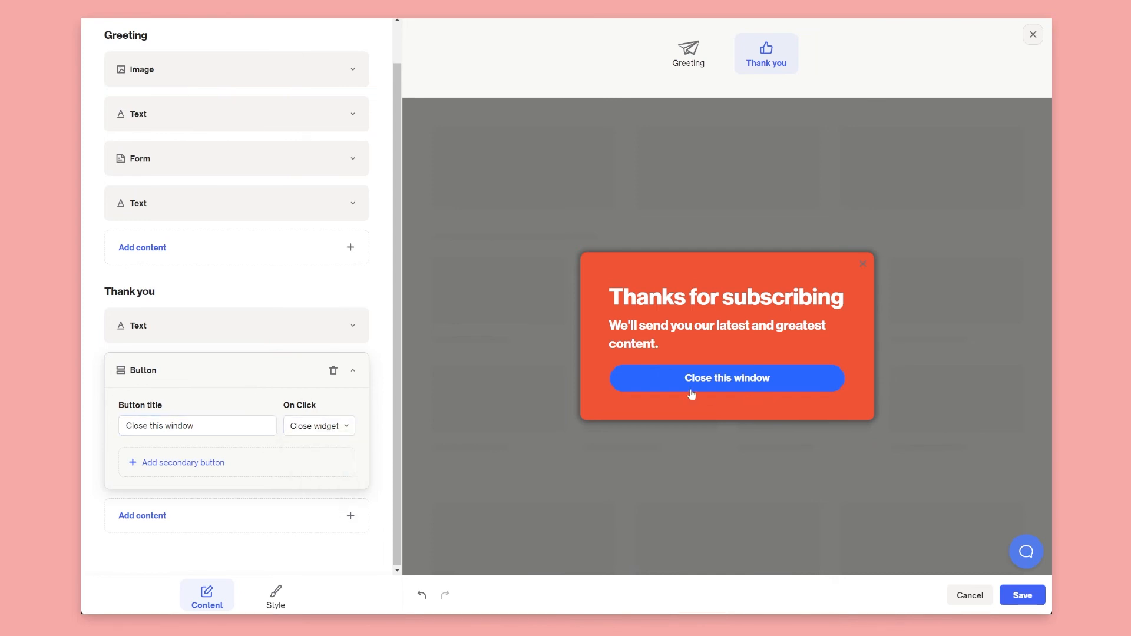
click(192, 376)
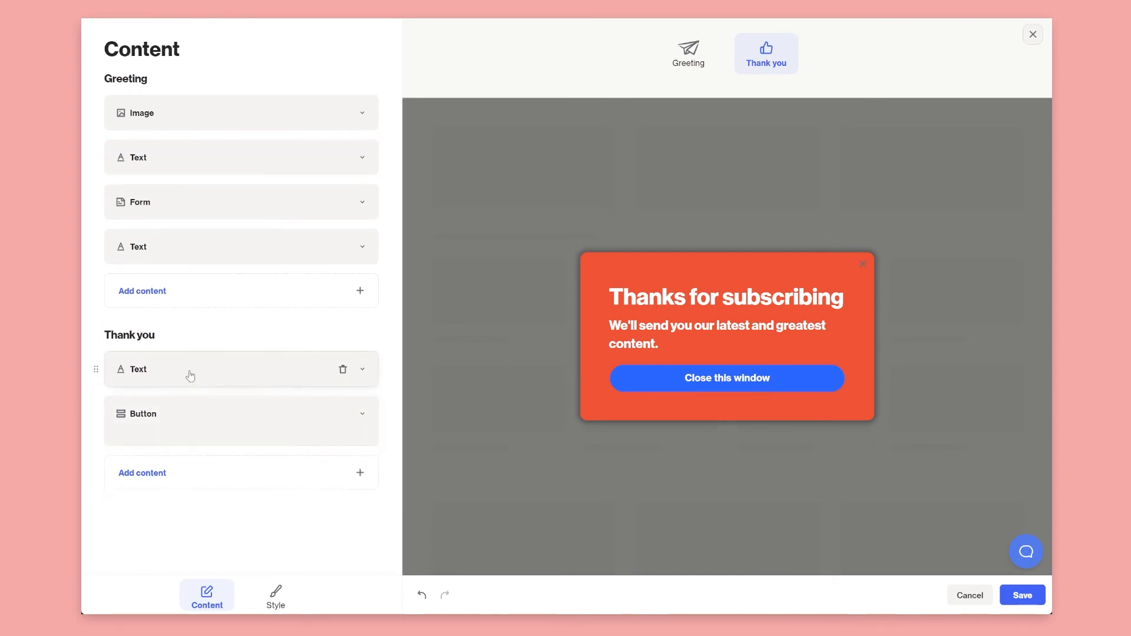
click(165, 376)
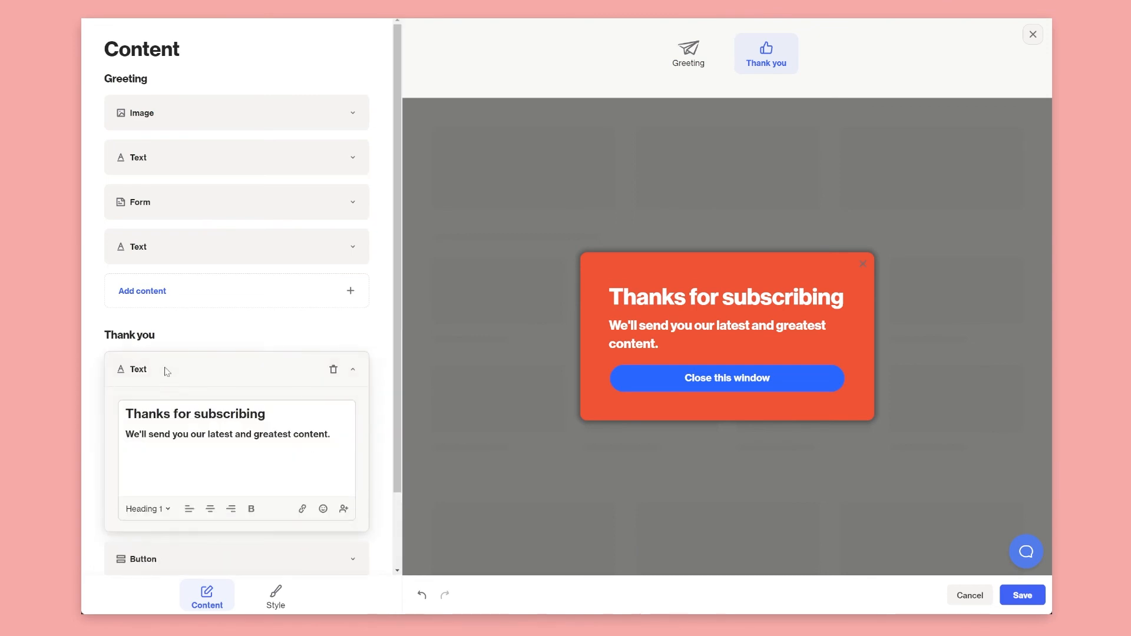
click(164, 373)
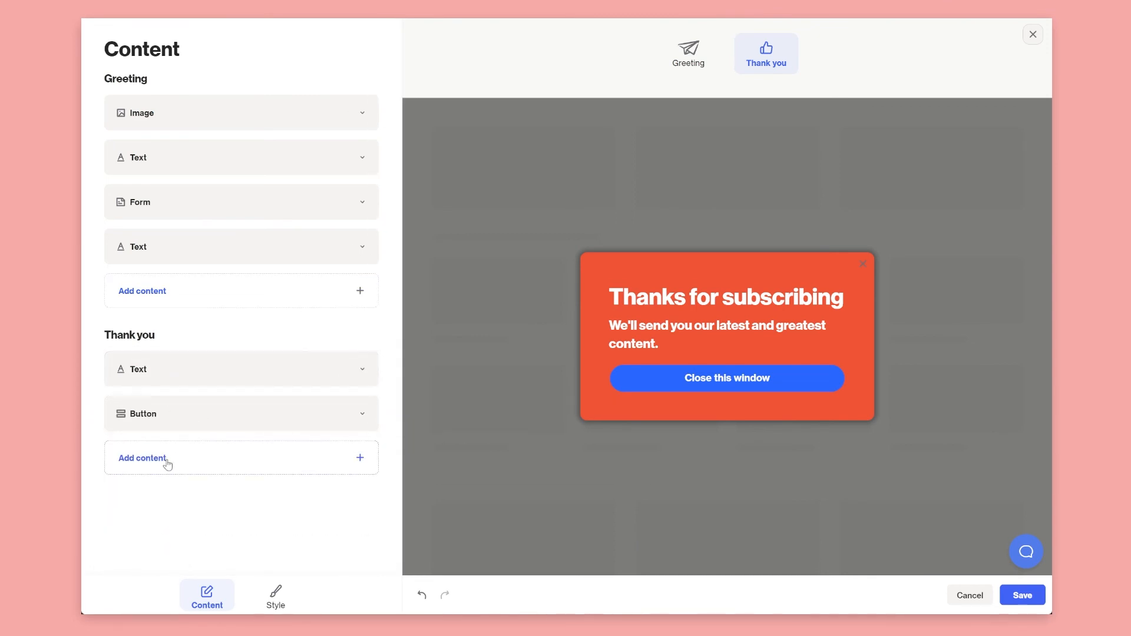
click(666, 58)
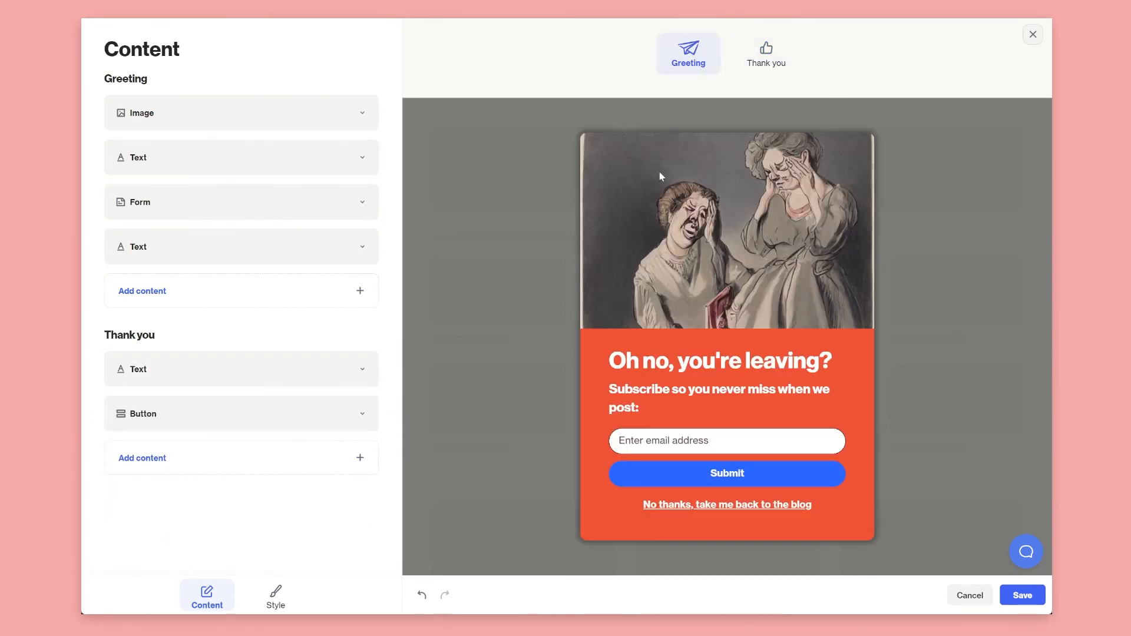
click(766, 55)
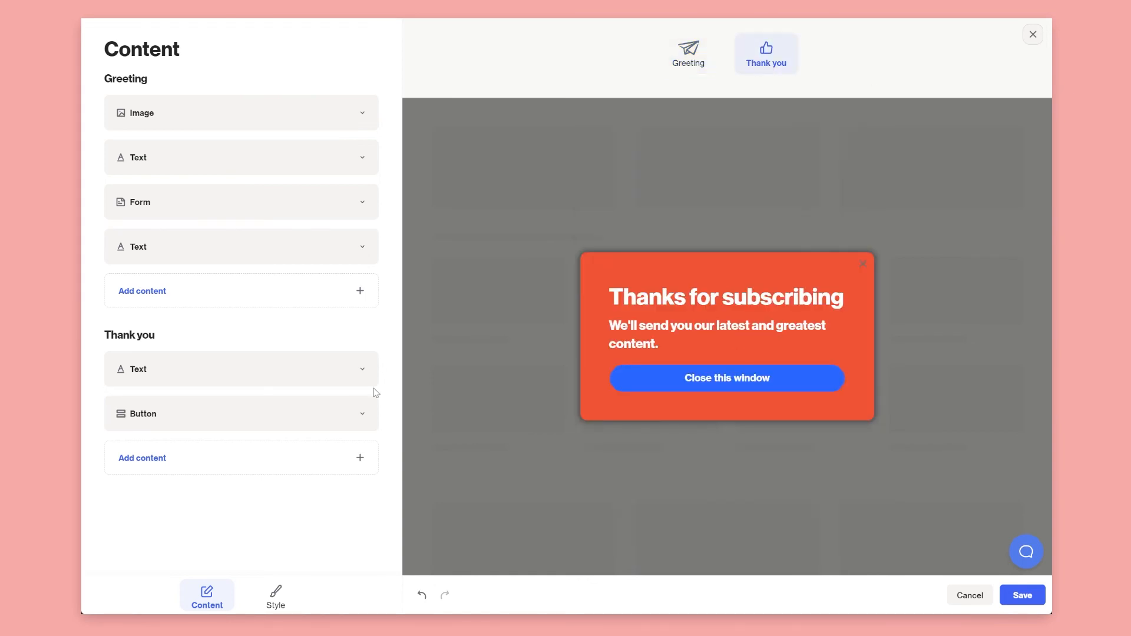
Add the image aiiamge.png above the thank-you text and give it the full-width layout.
click(308, 462)
click(127, 534)
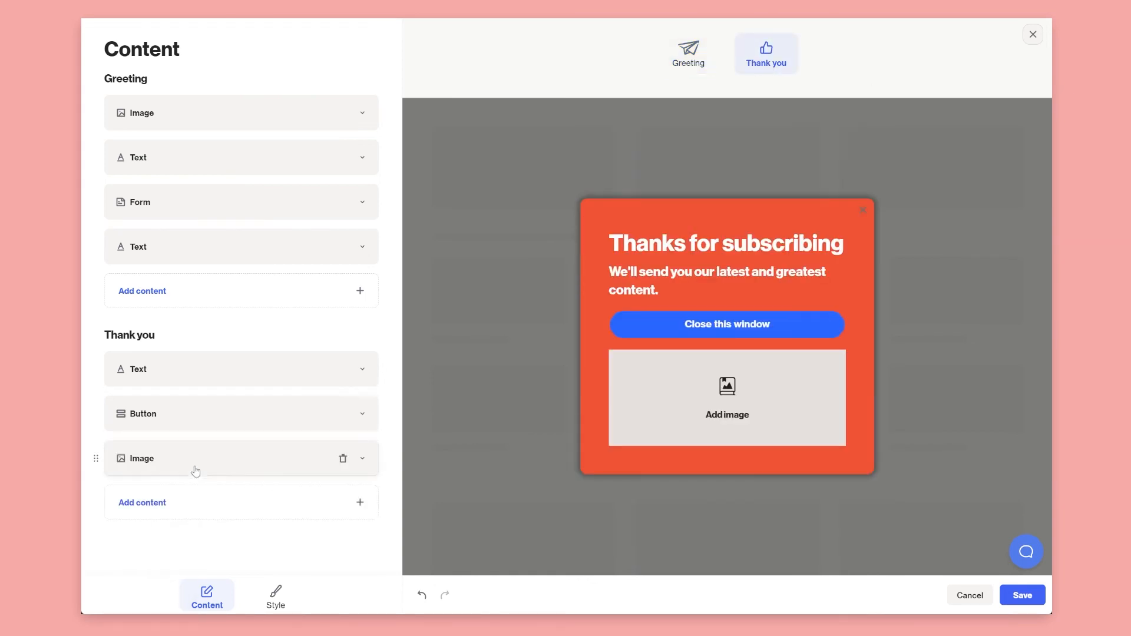
drag(192, 469, 177, 378)
click(177, 378)
click(238, 418)
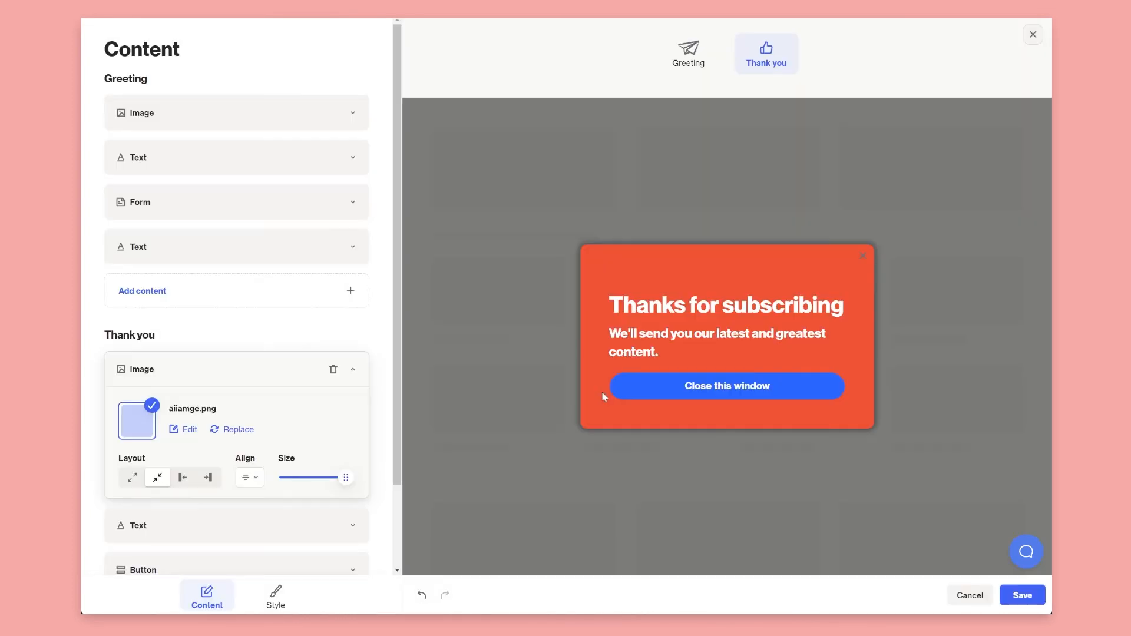
click(132, 478)
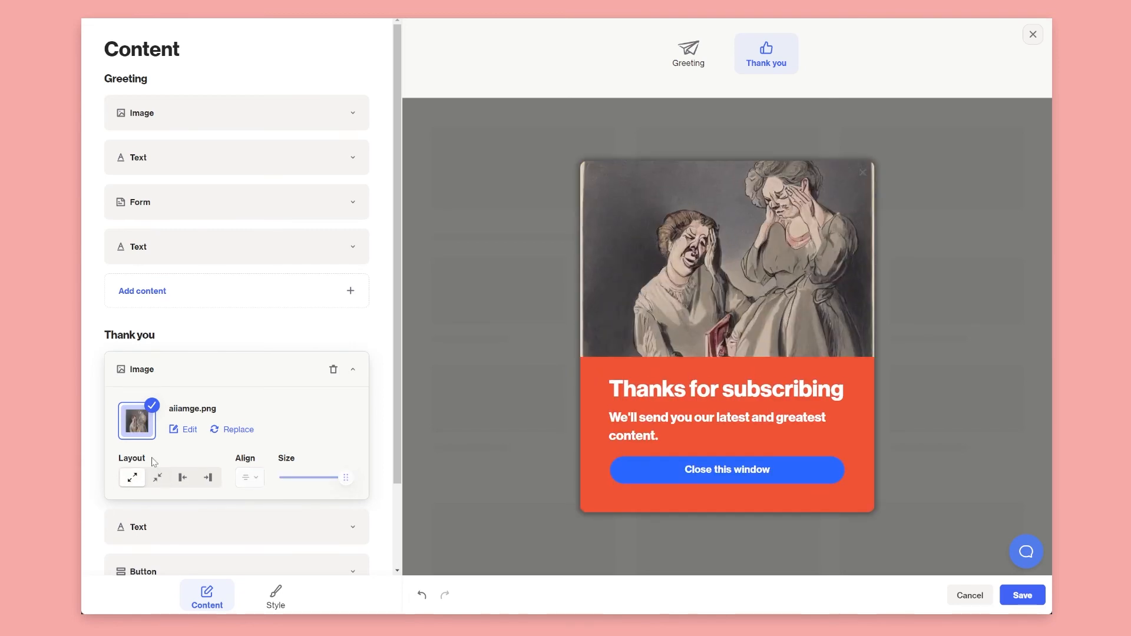
Preview the greeting and thank-you screens and save the popup's design.
click(694, 49)
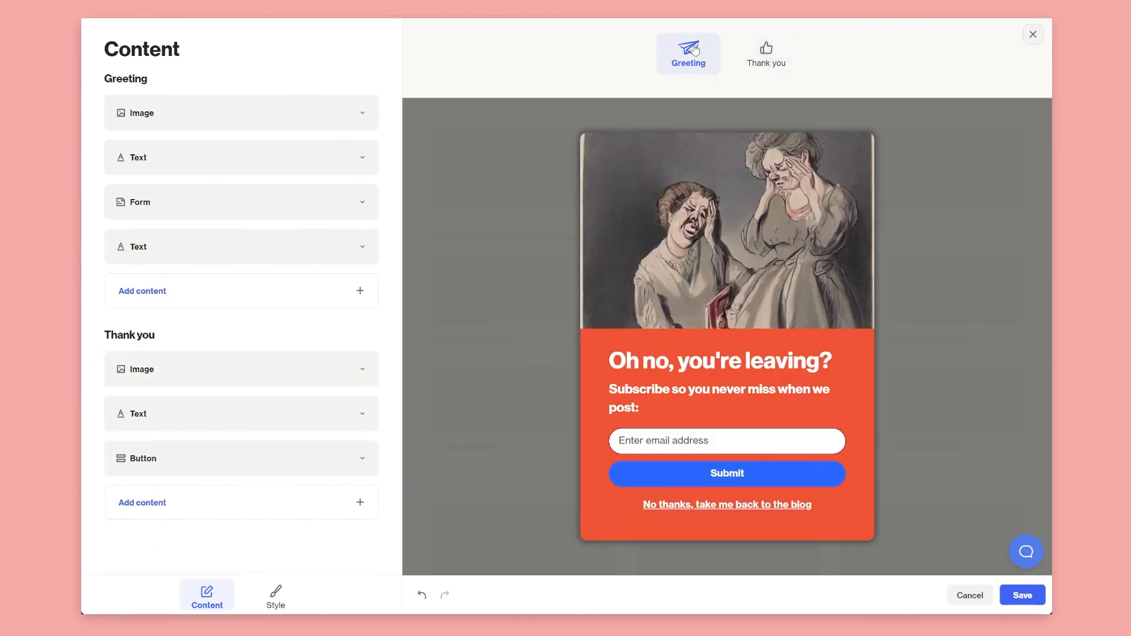
click(782, 43)
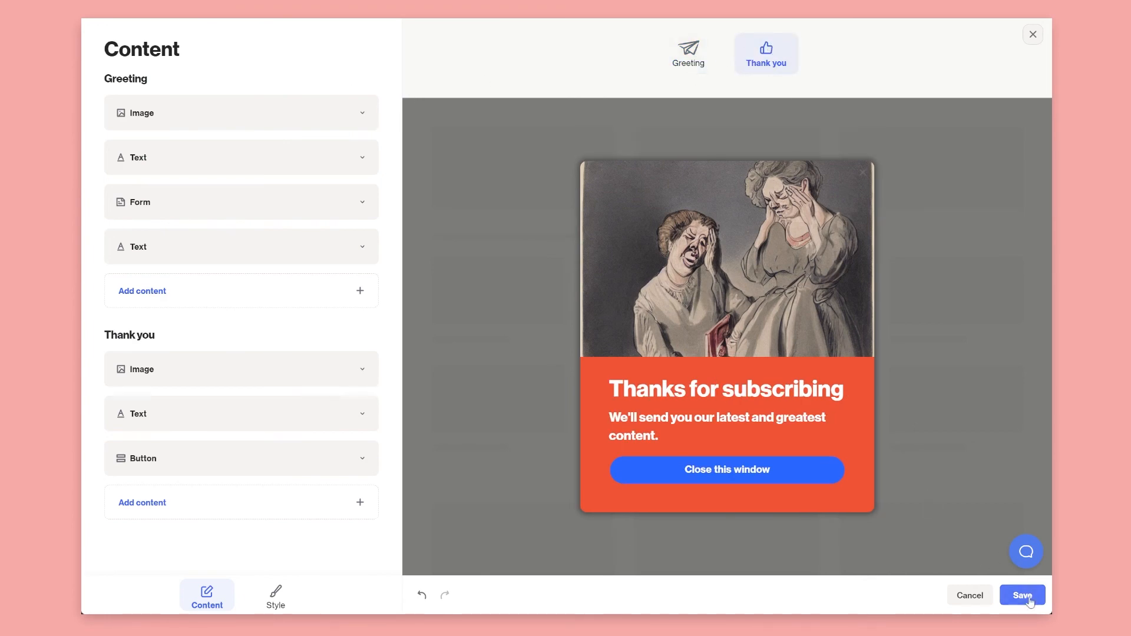
click(1005, 594)
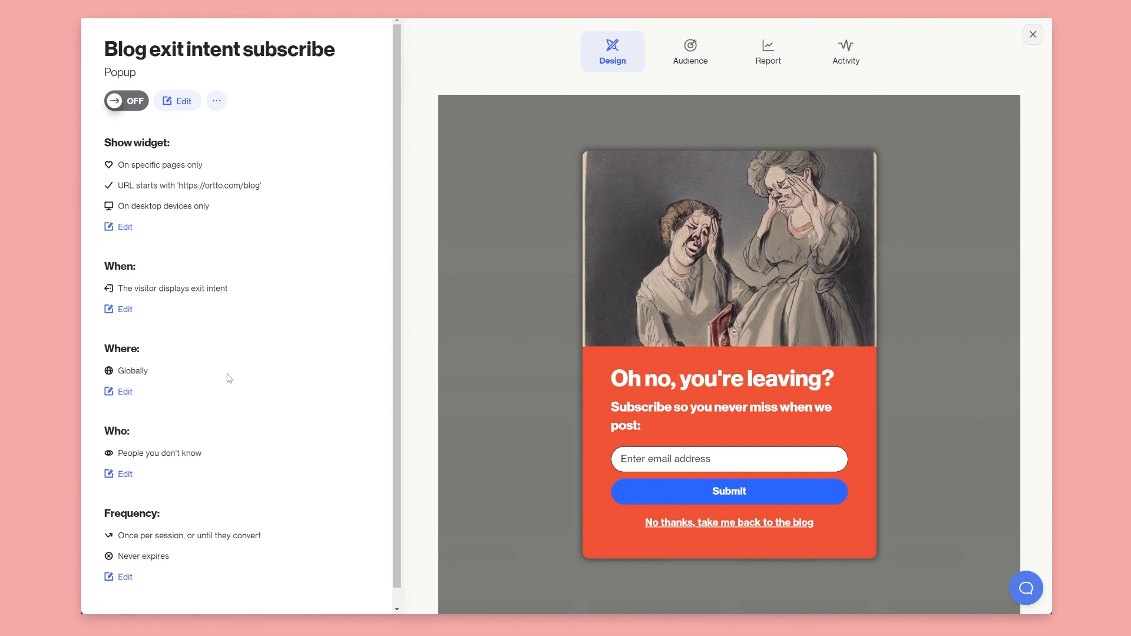
Review the popup's display settings and switch the Blog exit intent subscribe popup on.
scroll(215, 396, down, 1)
scroll(213, 399, up, 1)
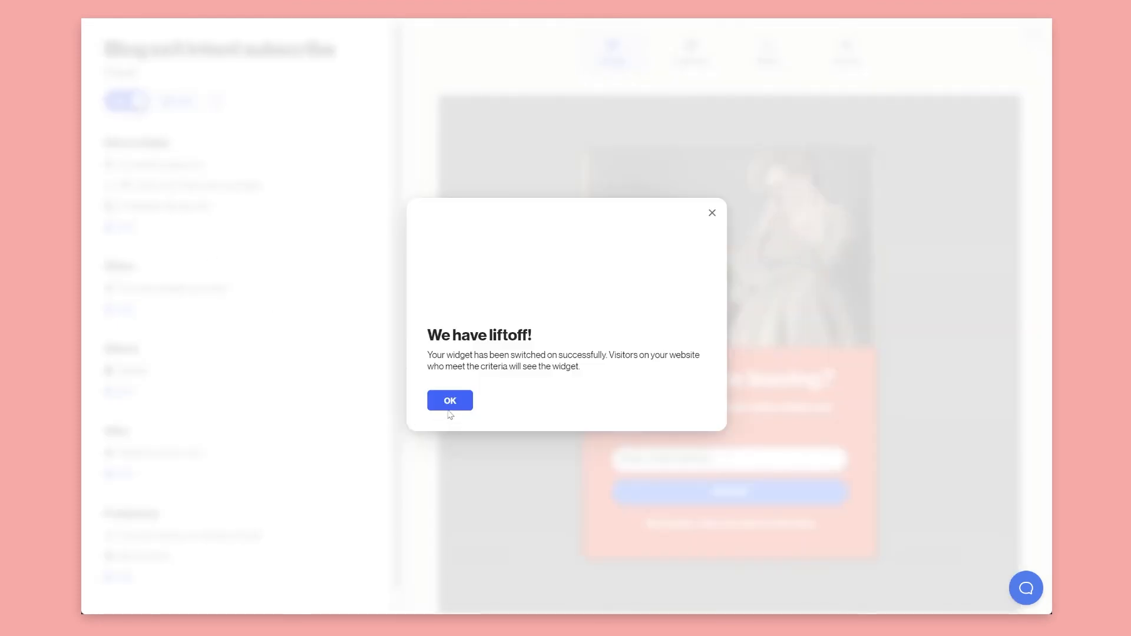
click(443, 405)
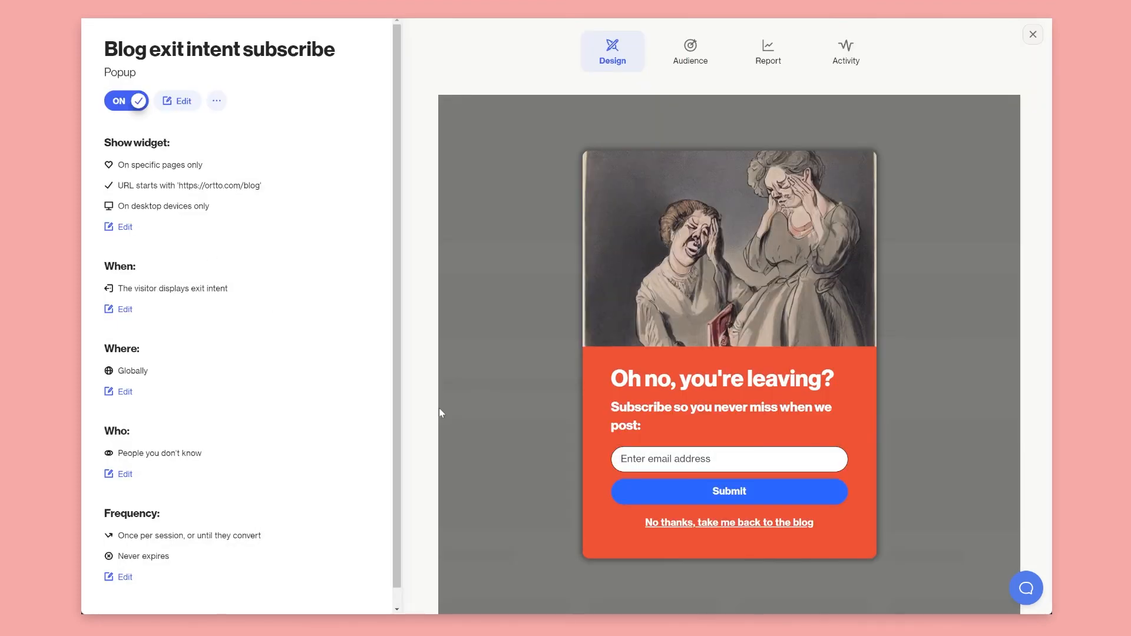